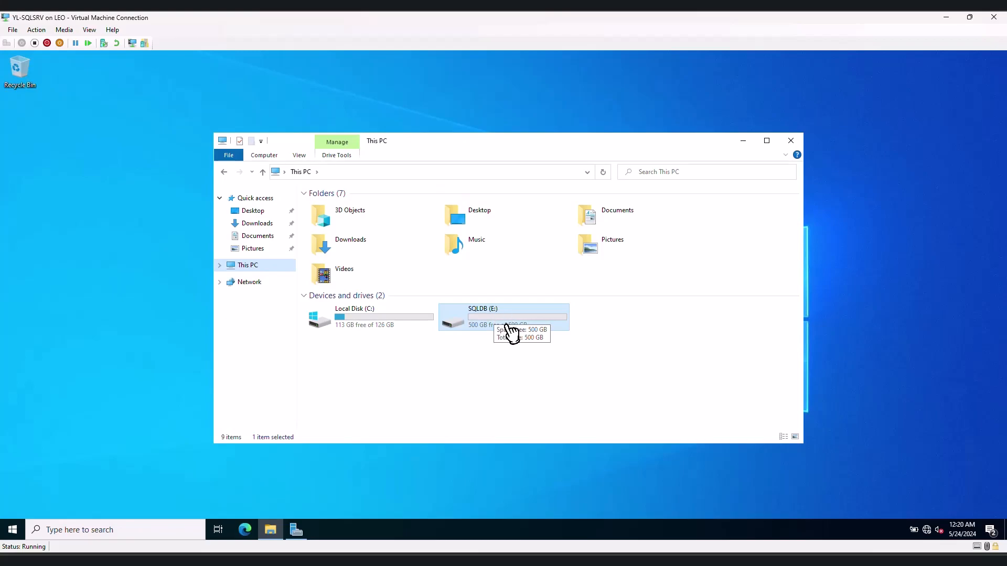
Launch the SSMS-Setup-ENU installer from the Downloads folder and allow it to make changes to the device.
double_click(506, 326)
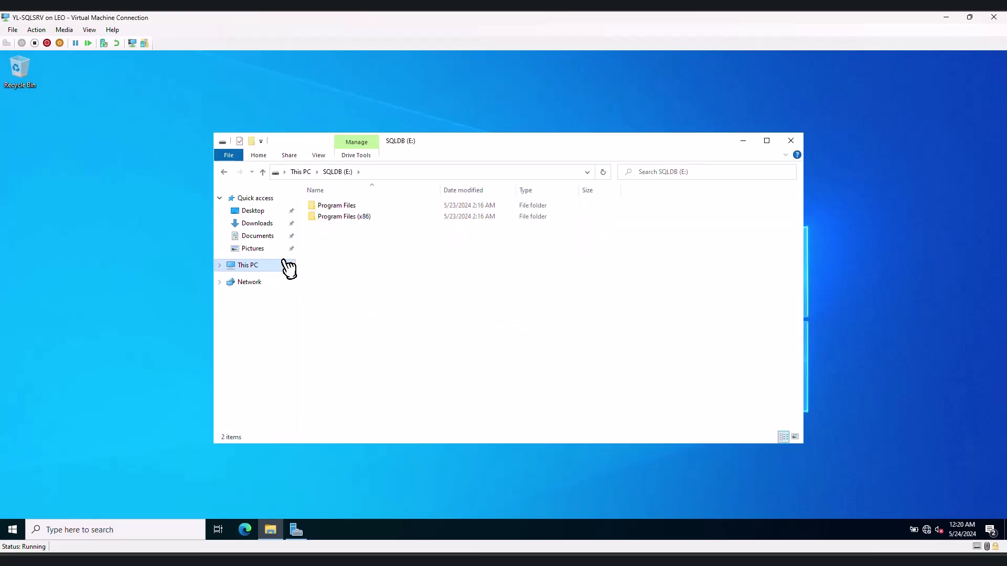
click(257, 223)
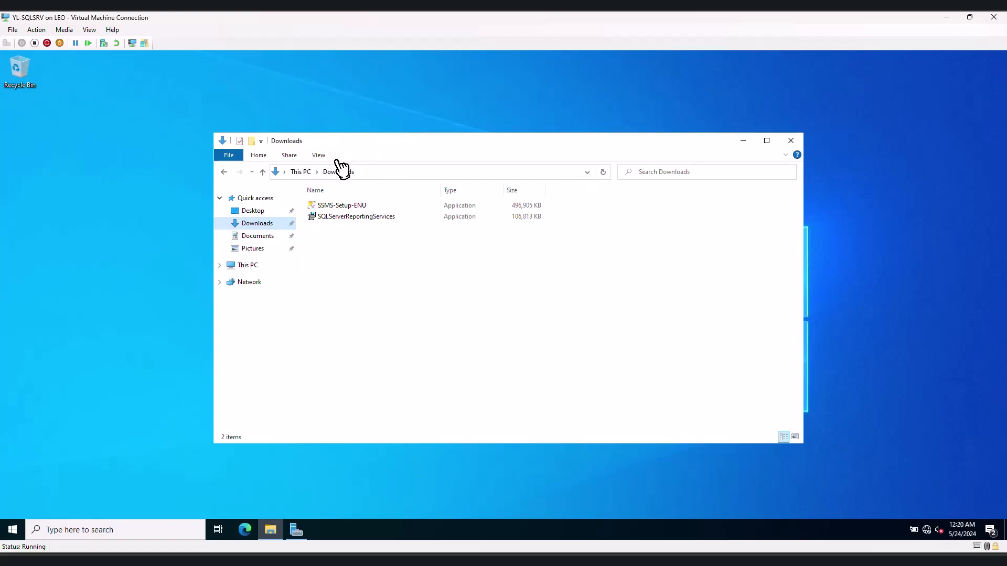
click(334, 204)
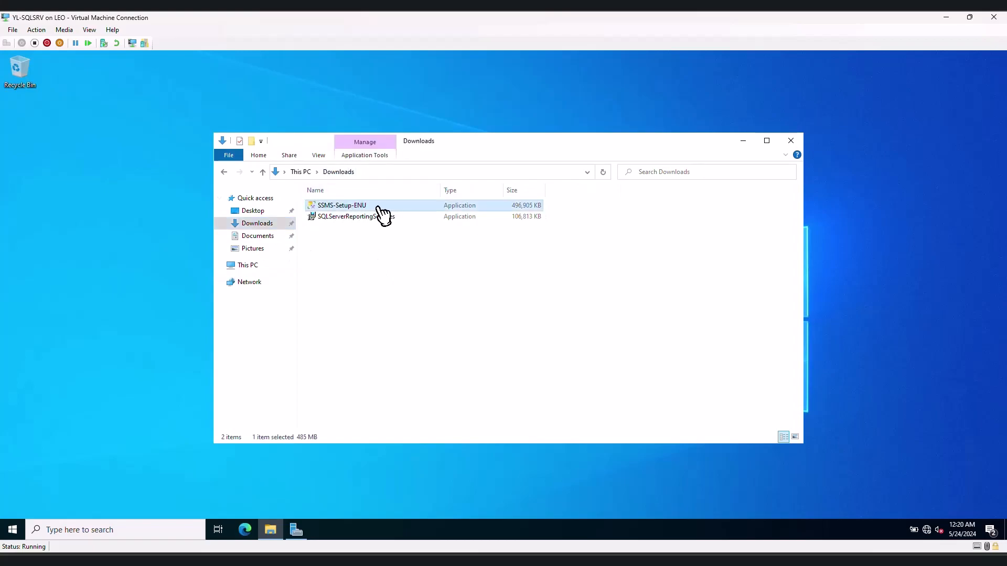
right_click(380, 214)
click(404, 227)
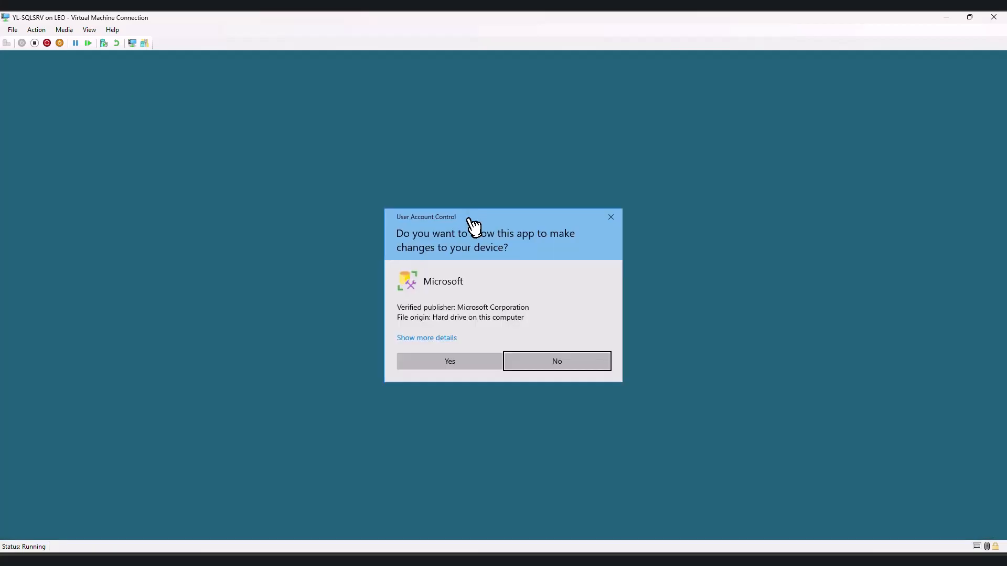
click(480, 360)
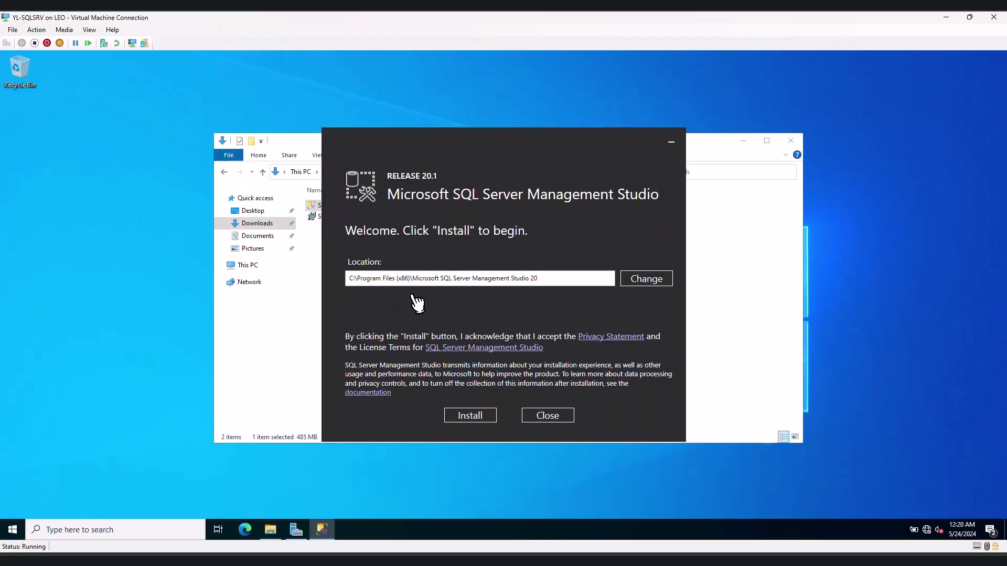
Install Management Studio under E:\Program Files (x86)\Microsoft SQL Server Management Studio 20 and restart the computer.
key(Delete)
text(E)
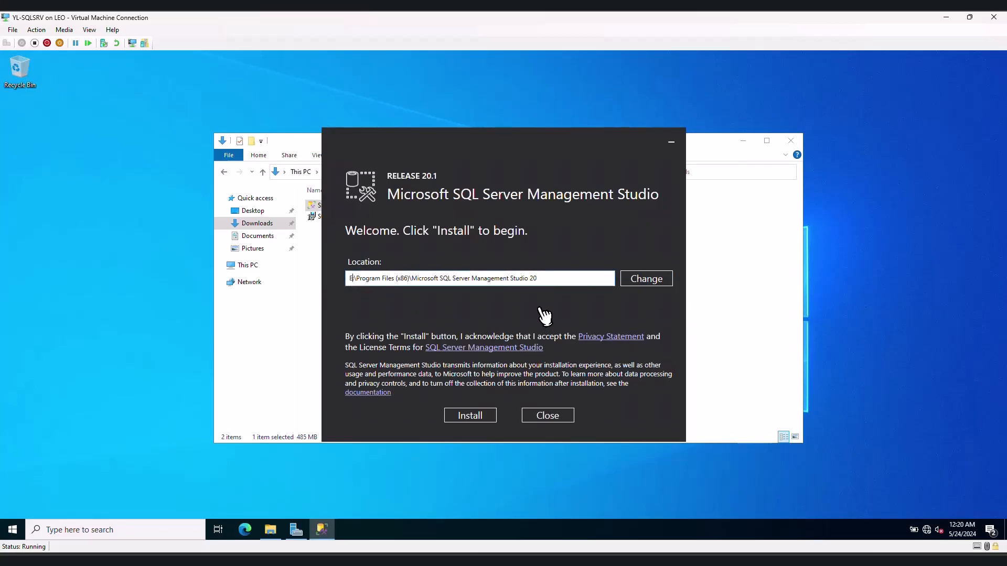
click(476, 417)
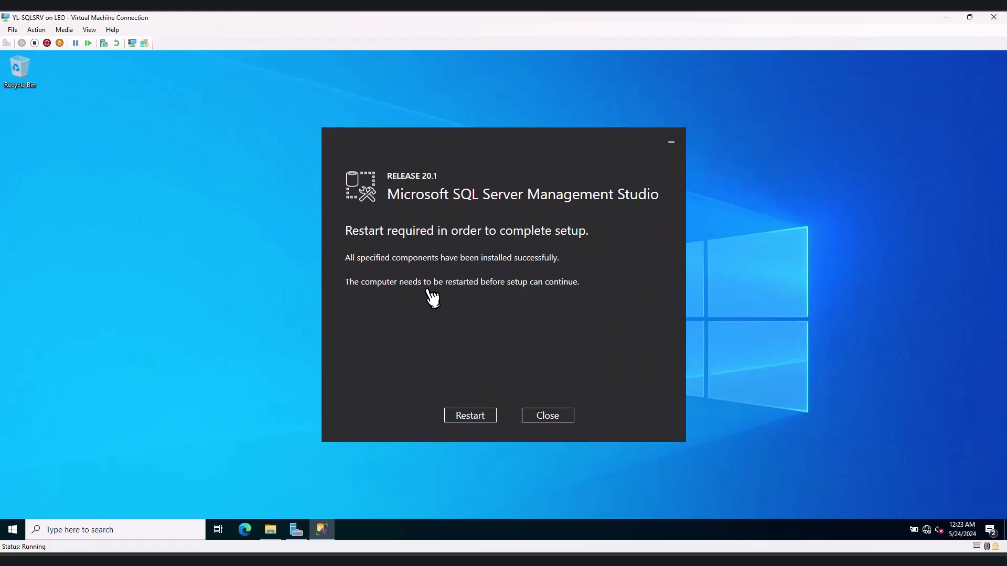
click(479, 420)
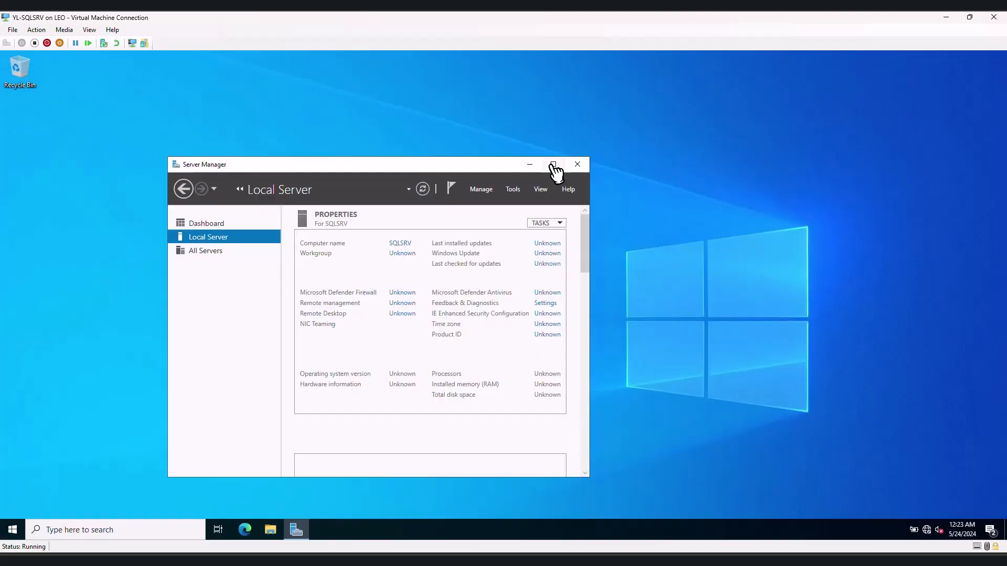
Put Server Manager out of the way and look at the drives under This PC in File Explorer.
click(554, 164)
click(946, 56)
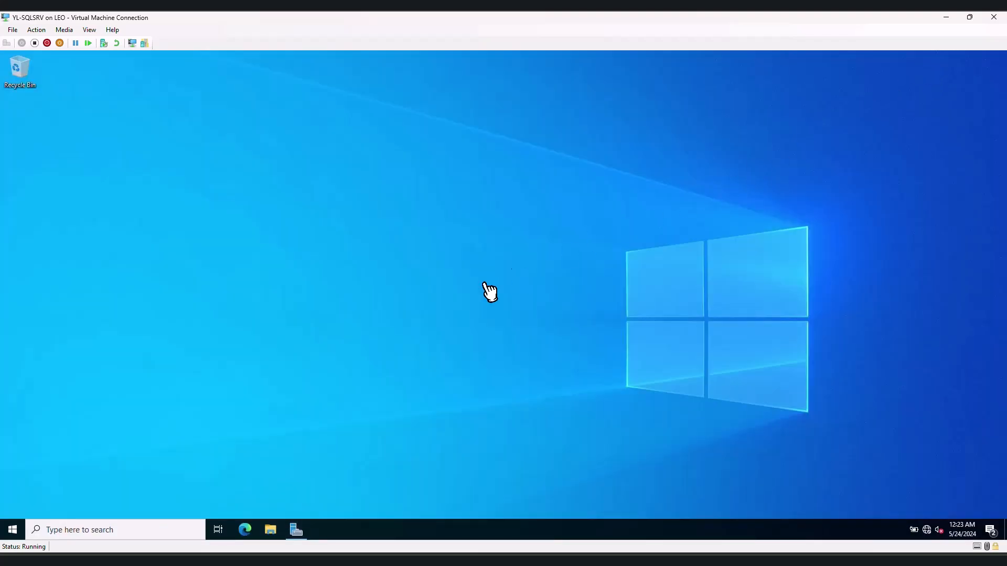
click(273, 531)
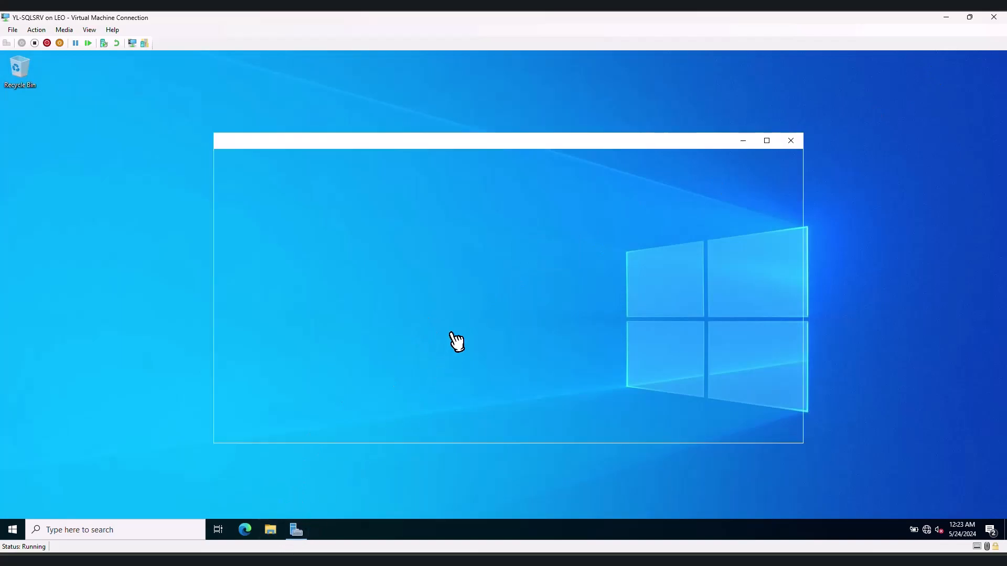
click(257, 265)
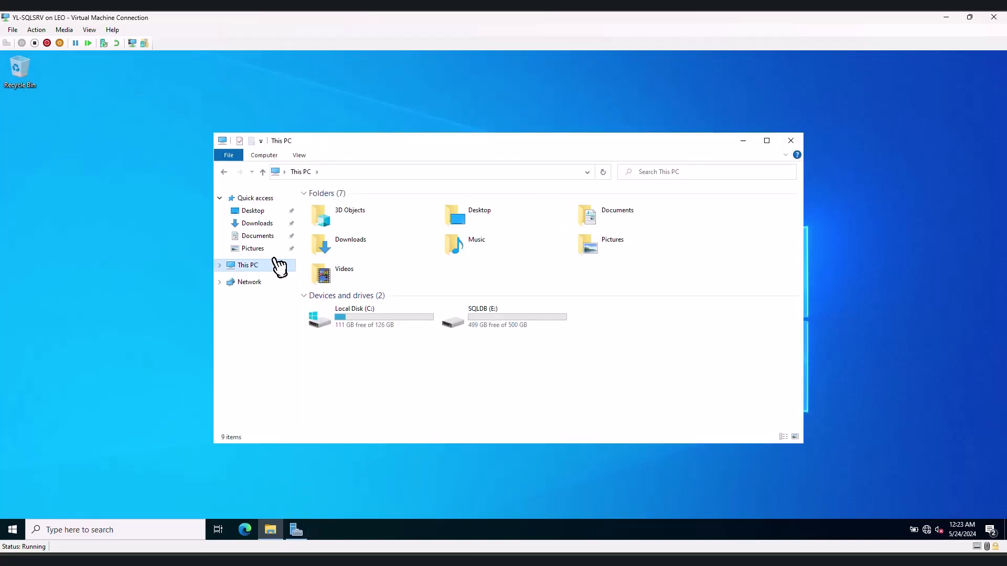
click(379, 253)
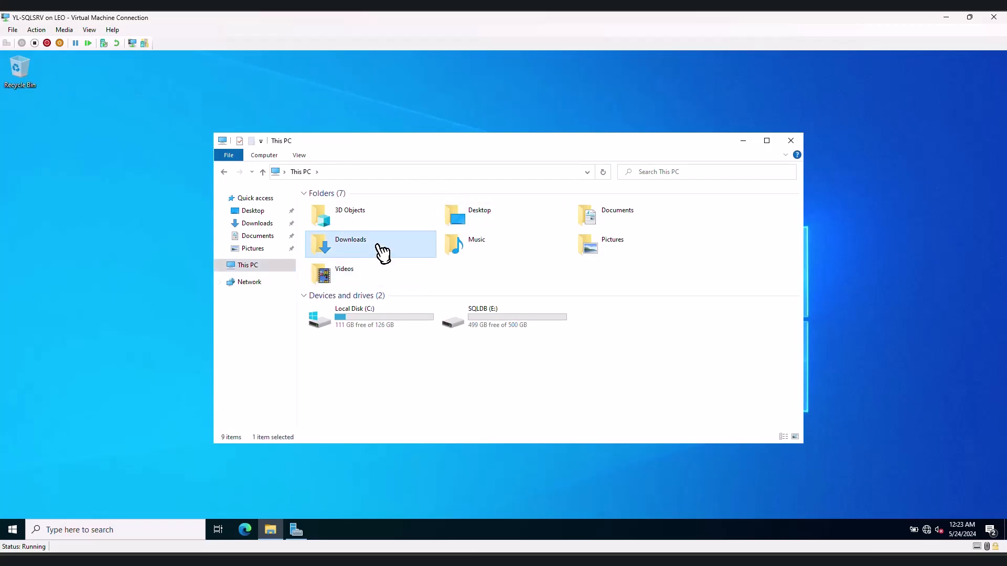
Open SQL Server 2019 Configuration Manager with elevated permission and check the state of the SQL Server Services.
click(16, 530)
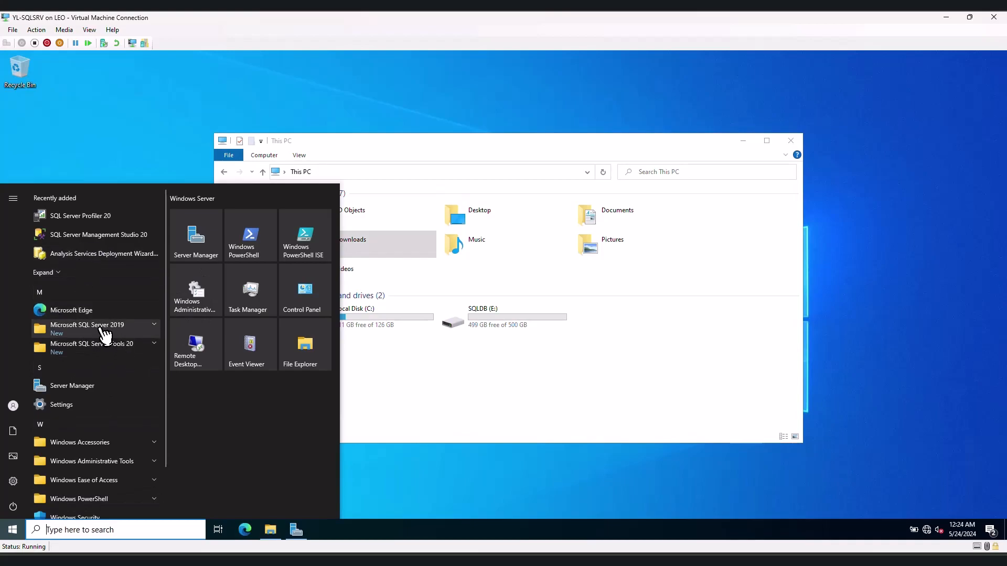
click(84, 330)
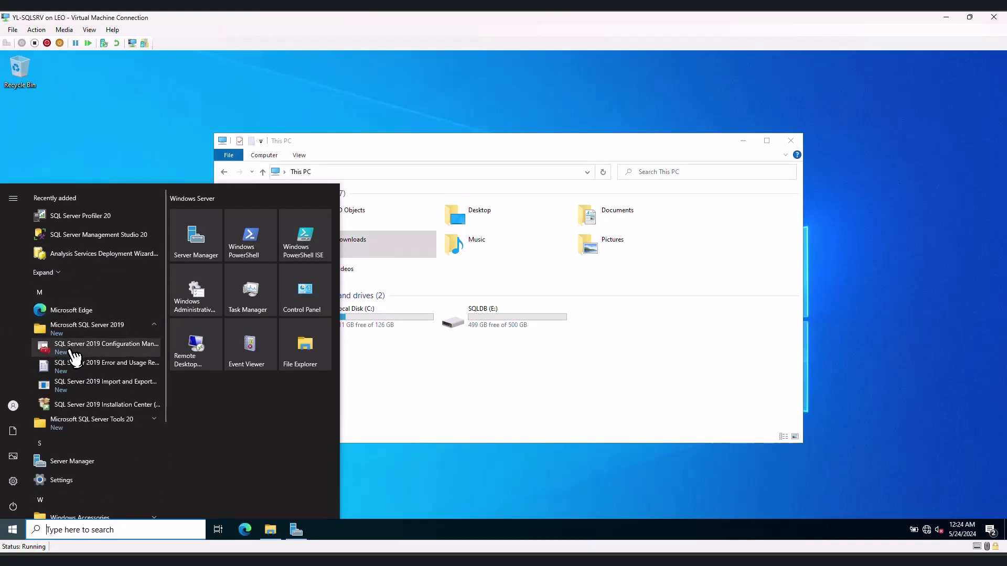
click(147, 354)
click(450, 360)
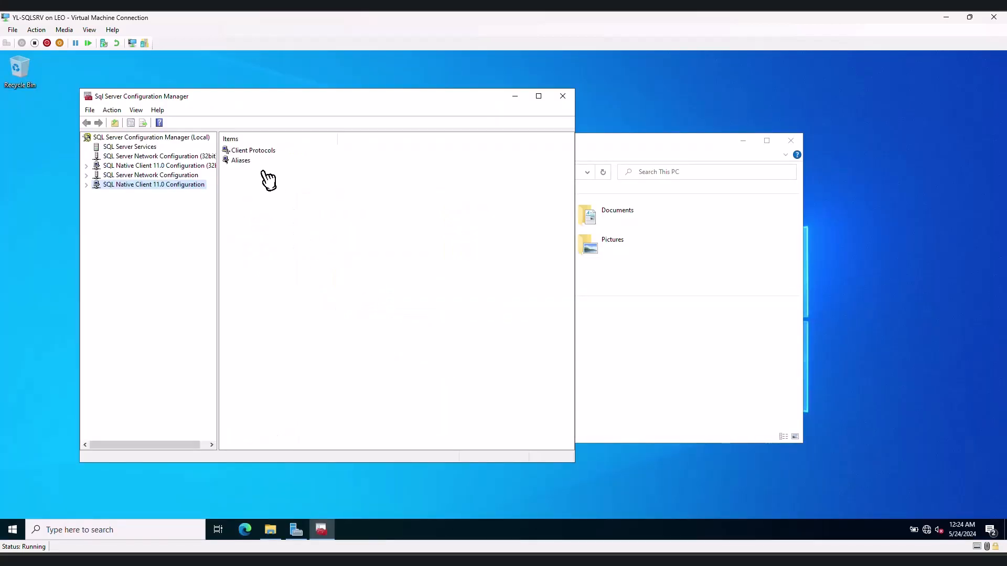
click(141, 147)
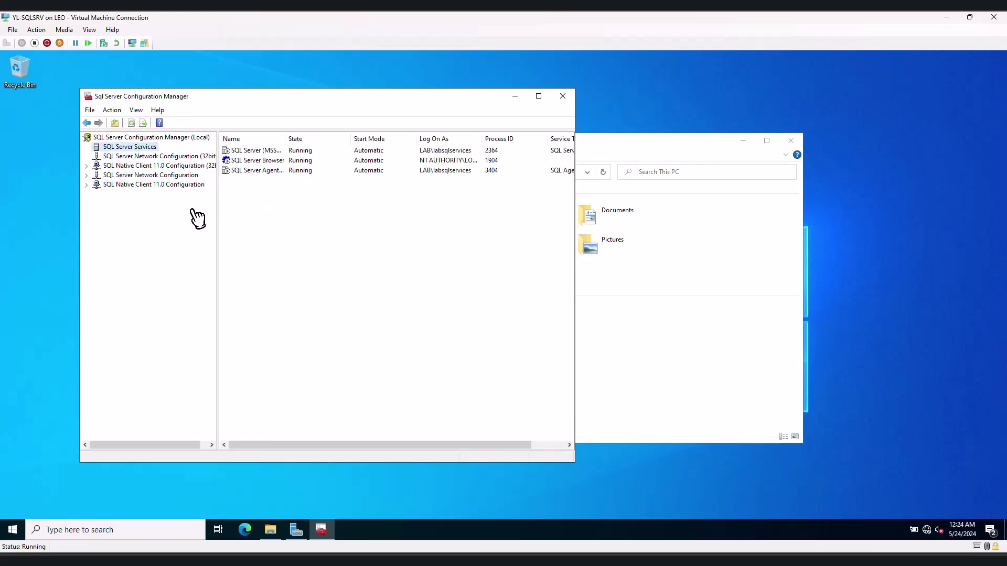
Examine the IP addresses and TCP ports in the TCP/IP properties of the MSSQLSERVER protocols, leaving without changes.
click(149, 175)
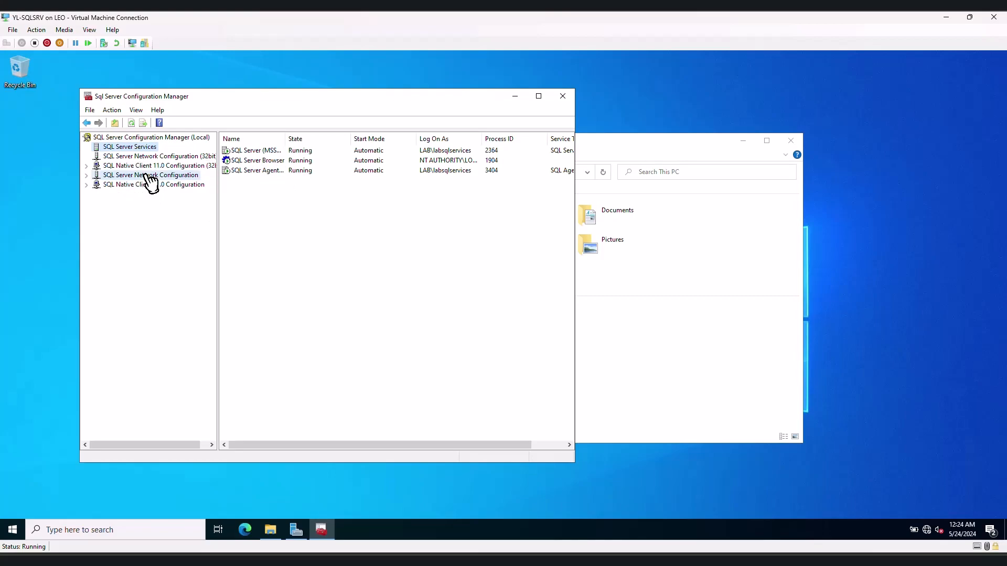
click(90, 175)
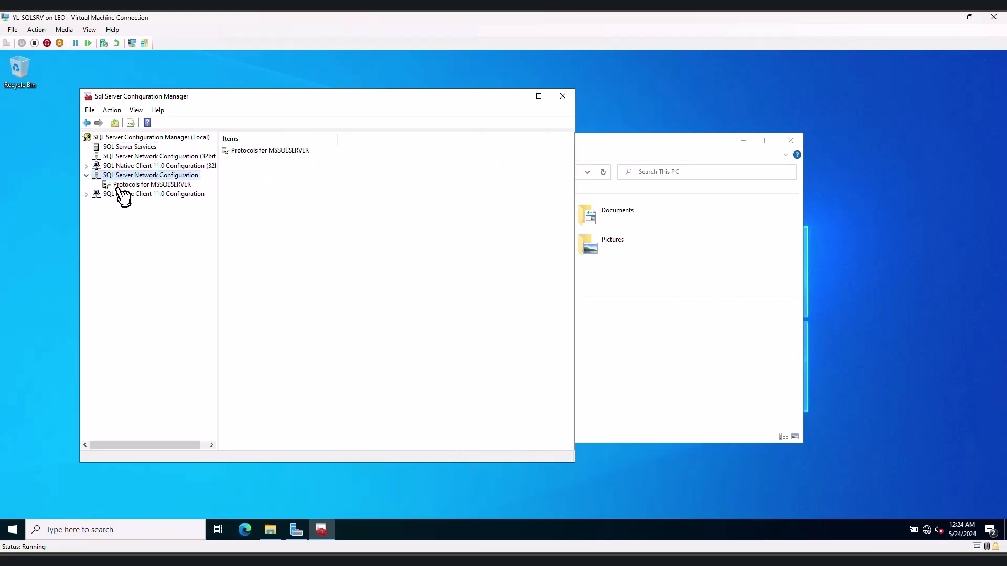
click(138, 184)
click(241, 170)
right_click(242, 170)
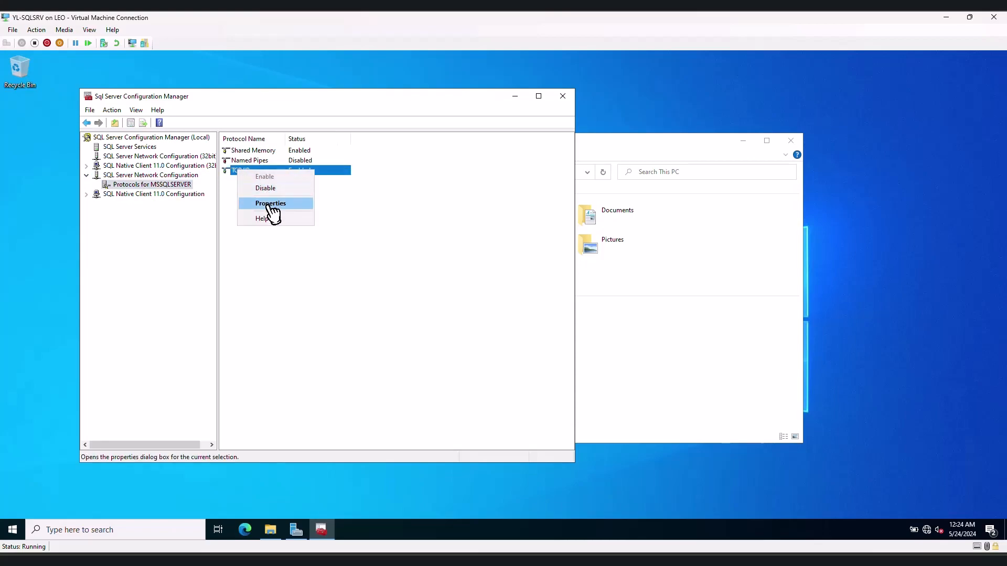
click(268, 212)
click(270, 177)
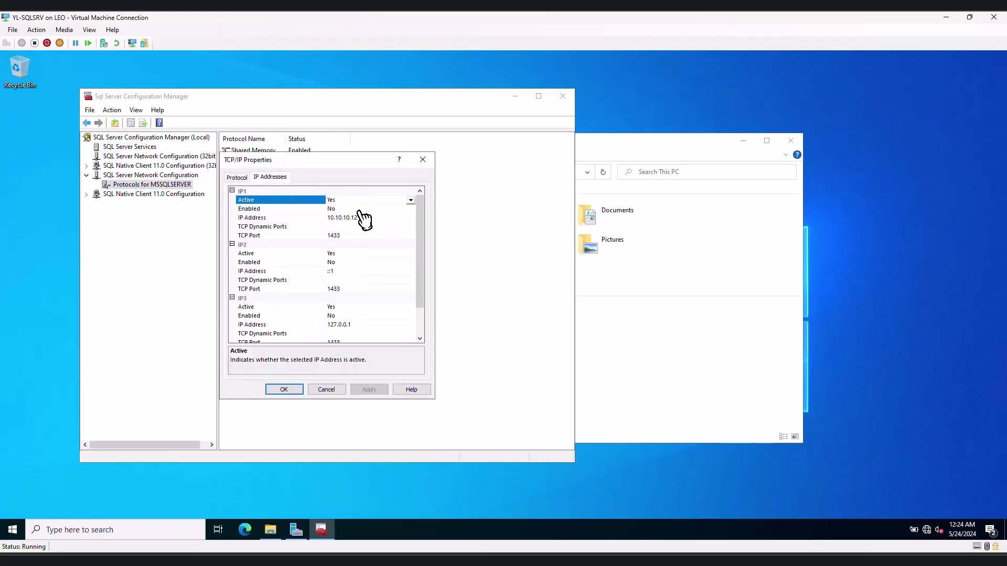
scroll(370, 252, down, 5)
scroll(381, 320, up, 1)
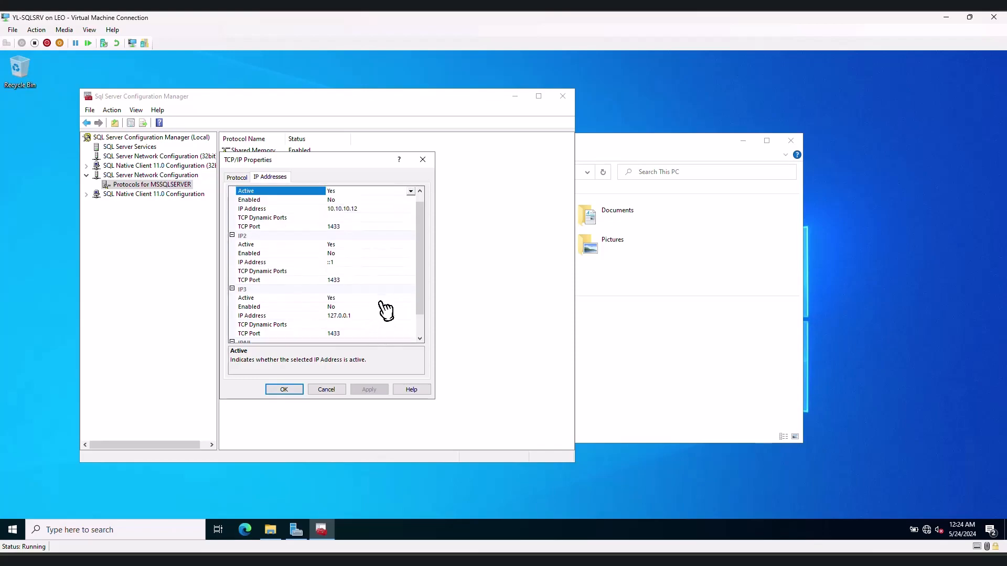
scroll(387, 230, up, 1)
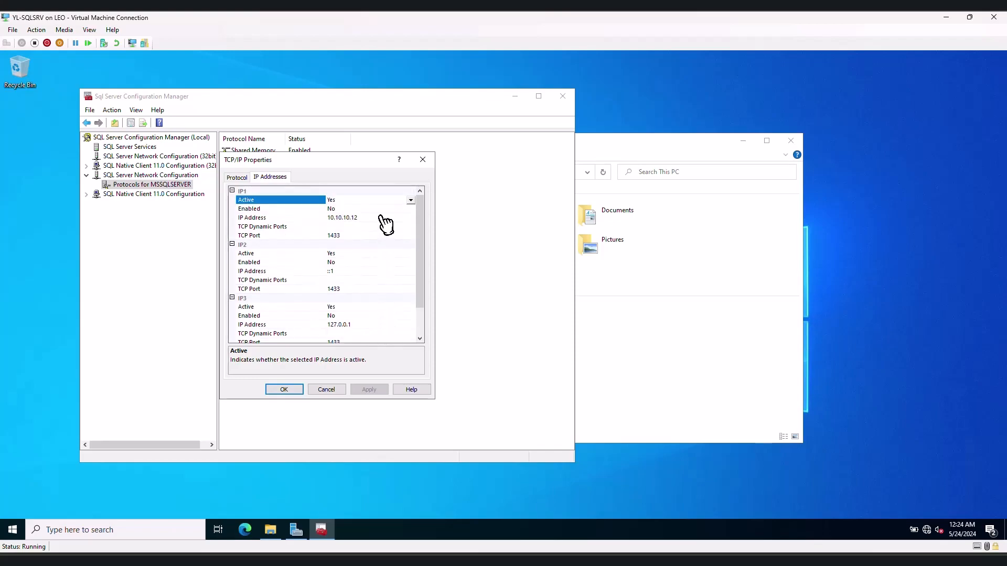
scroll(352, 252, down, 2)
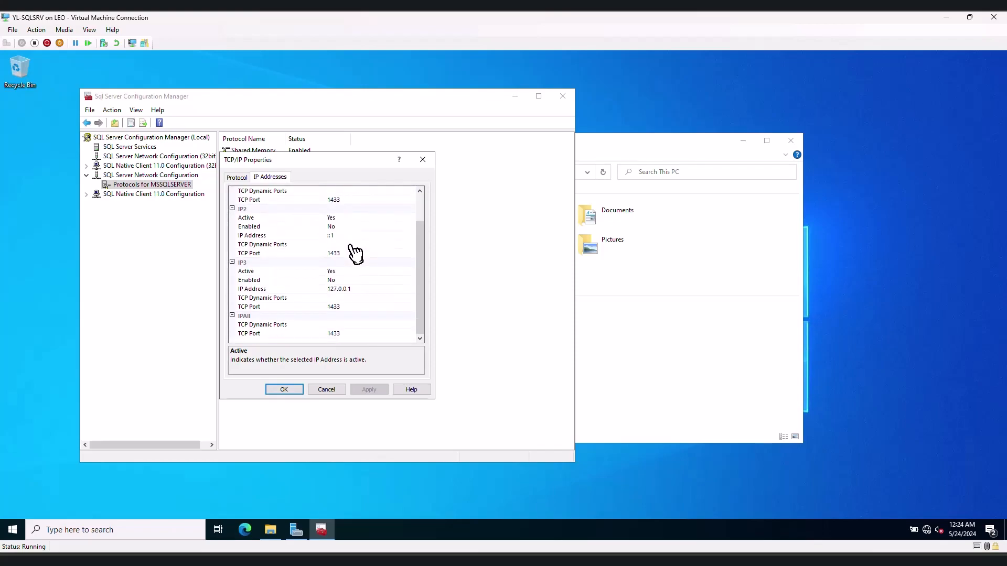
click(328, 390)
Review the SQL Server Services list again and close SQL Server Configuration Manager.
click(289, 279)
click(134, 148)
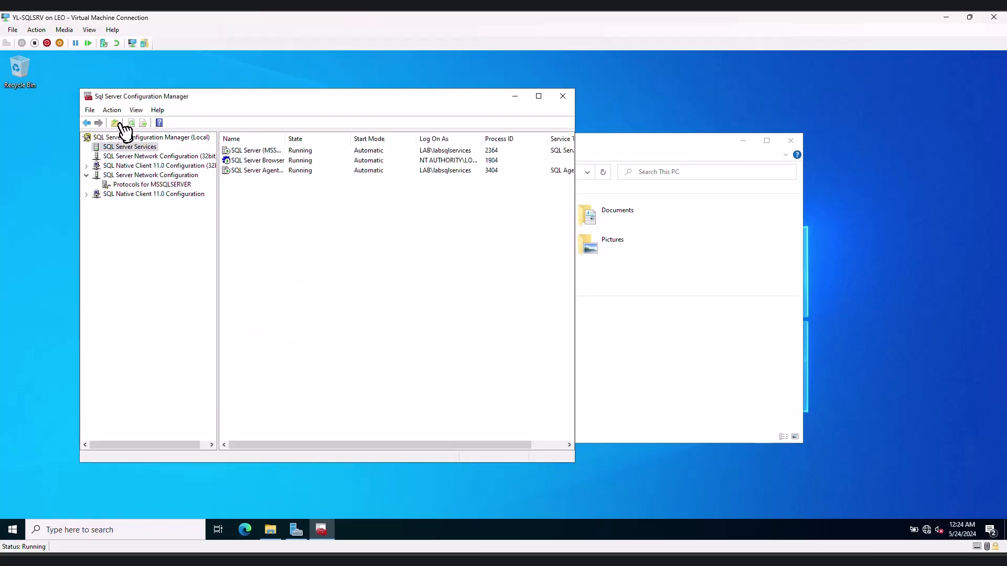
click(562, 97)
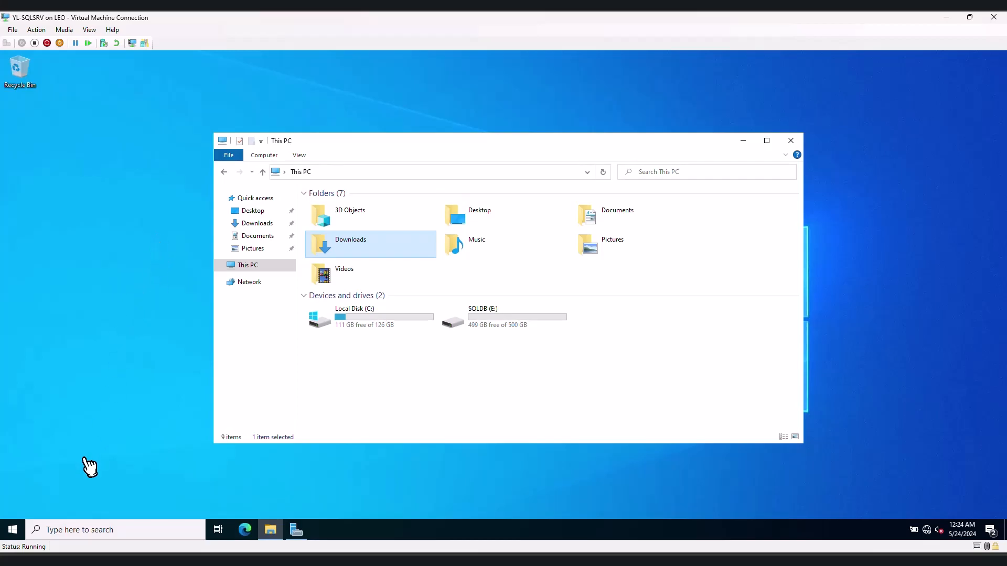
Add SQL Server Management Studio 20 and SQL Server 2019 Configuration Manager as tiles in the Start menu.
click(13, 531)
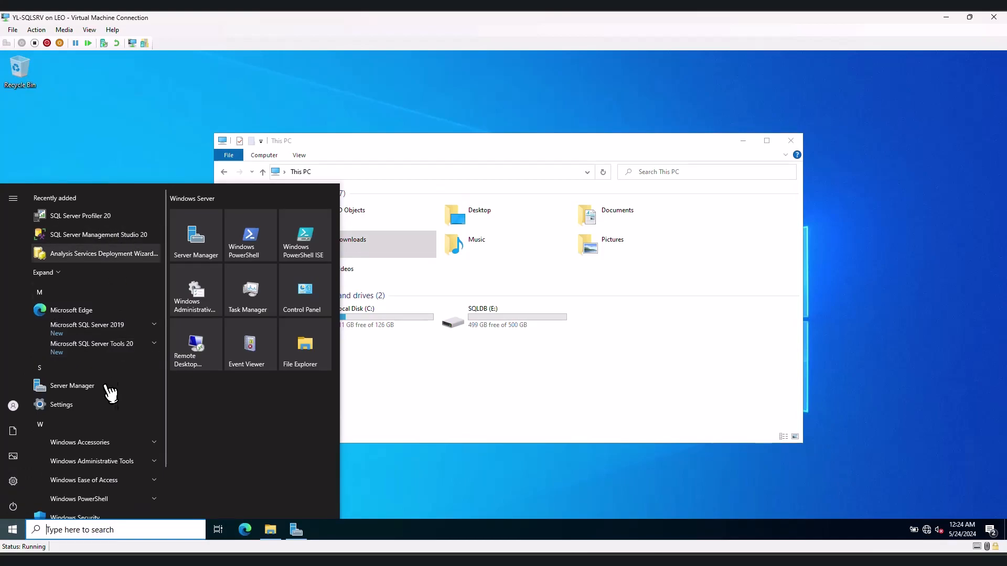
drag(126, 240, 198, 412)
click(98, 330)
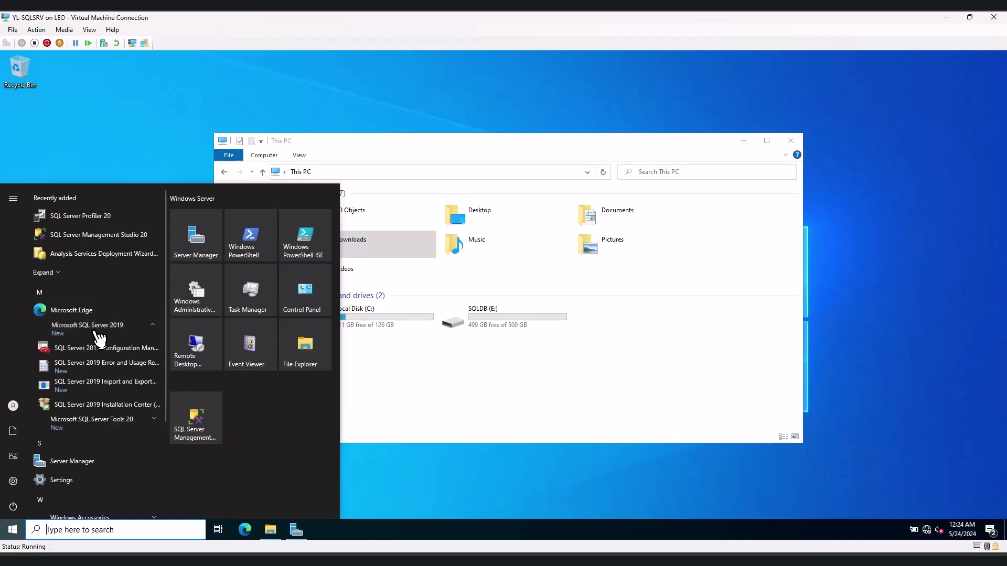
drag(101, 349, 272, 414)
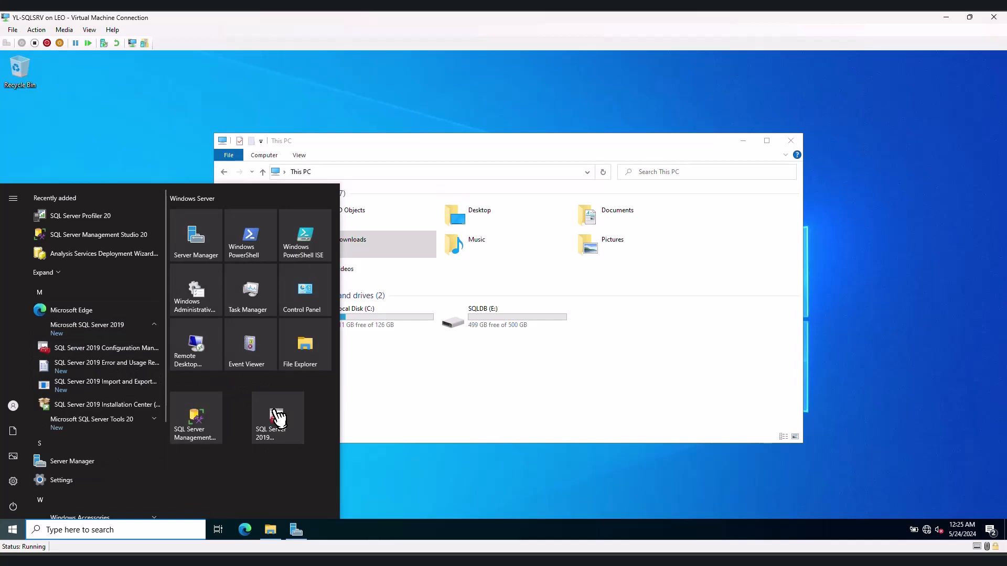
Launch SQL Server Management Studio and connect to SQLSRV with Optional encryption and the server certificate trusted.
click(207, 422)
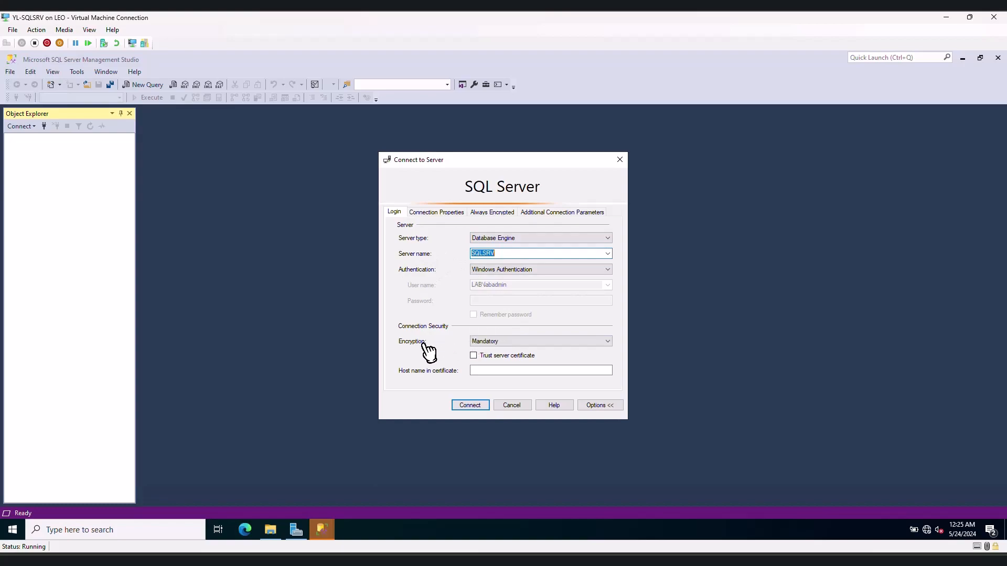
click(490, 347)
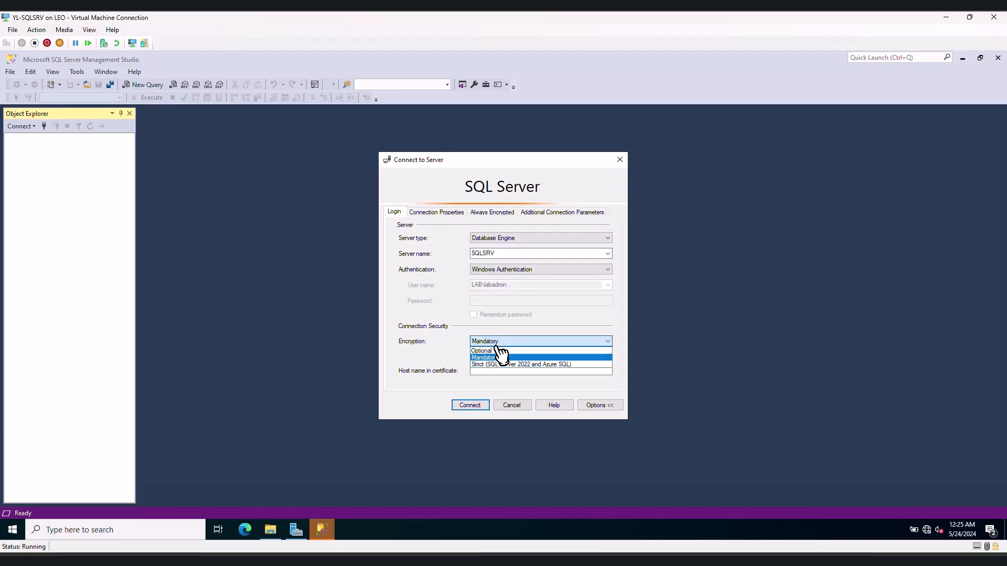
click(501, 351)
click(474, 356)
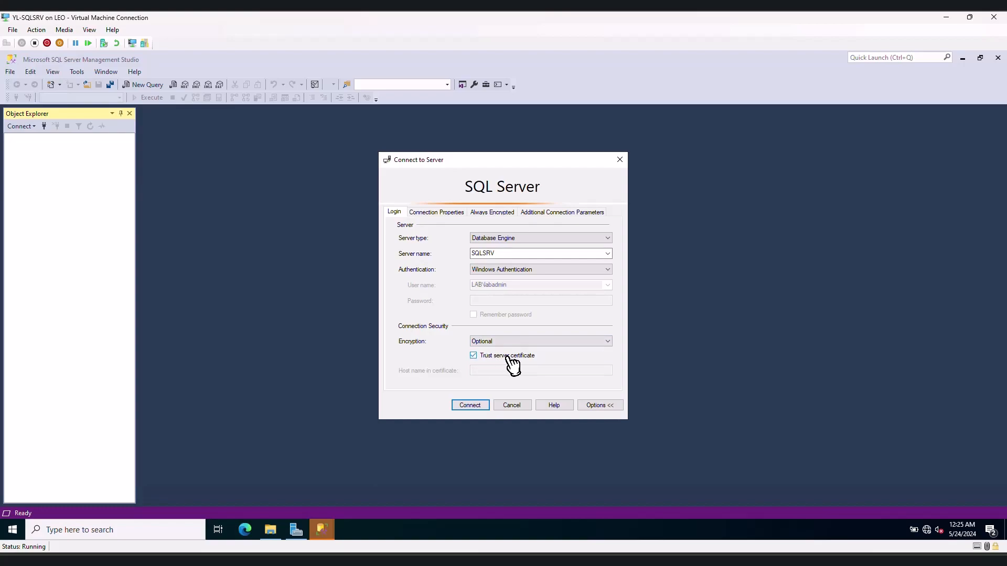
click(476, 406)
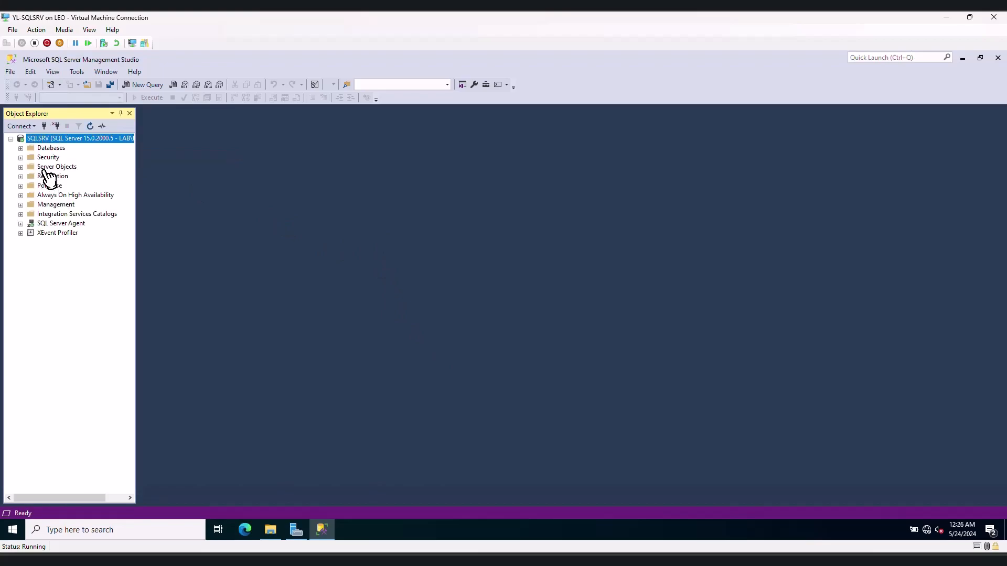
Expand the server's Databases folder with System Databases collapsed, and open a new query window.
click(43, 148)
click(21, 148)
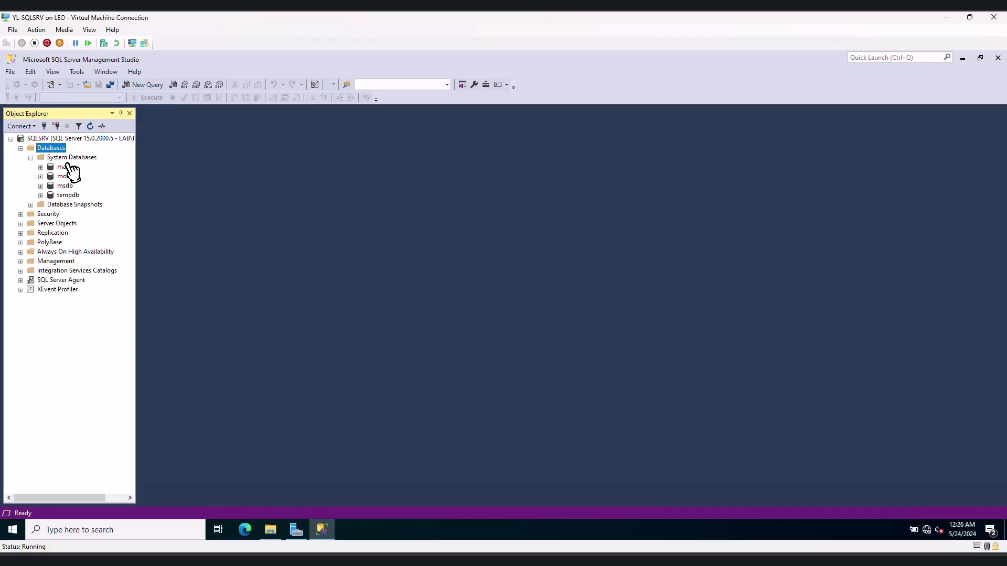
click(30, 157)
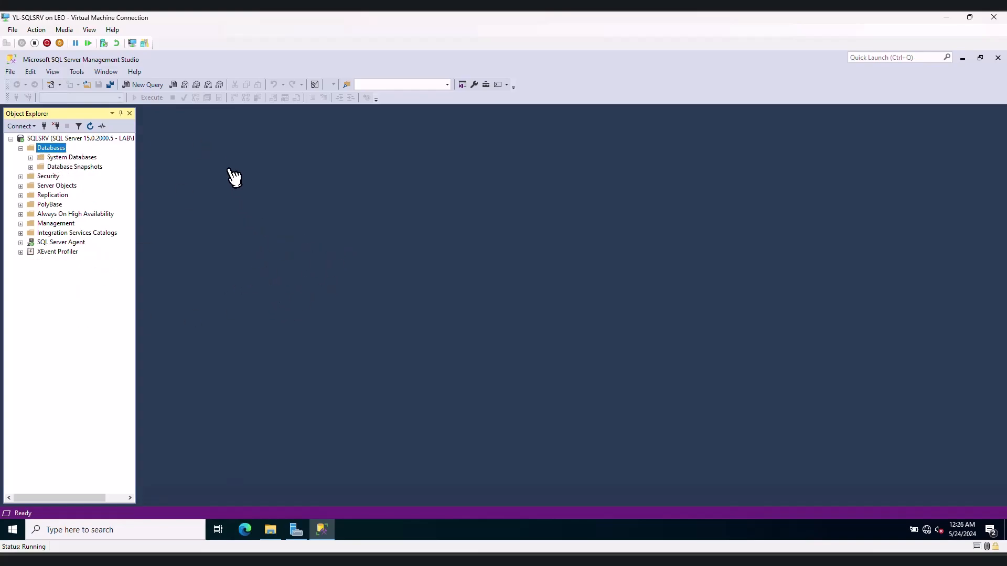
click(147, 87)
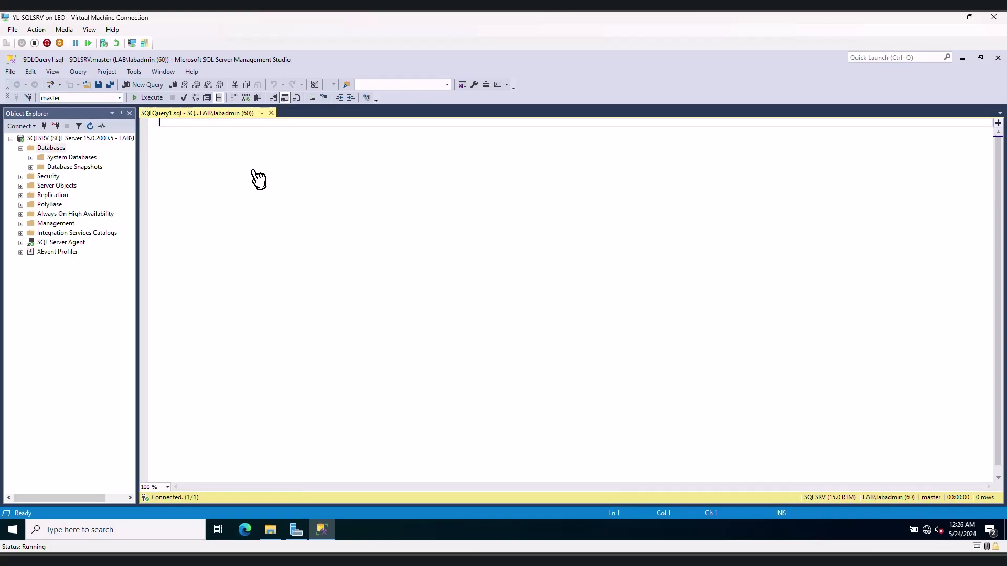
Close the empty query window and exit SQL Server Management Studio.
click(271, 113)
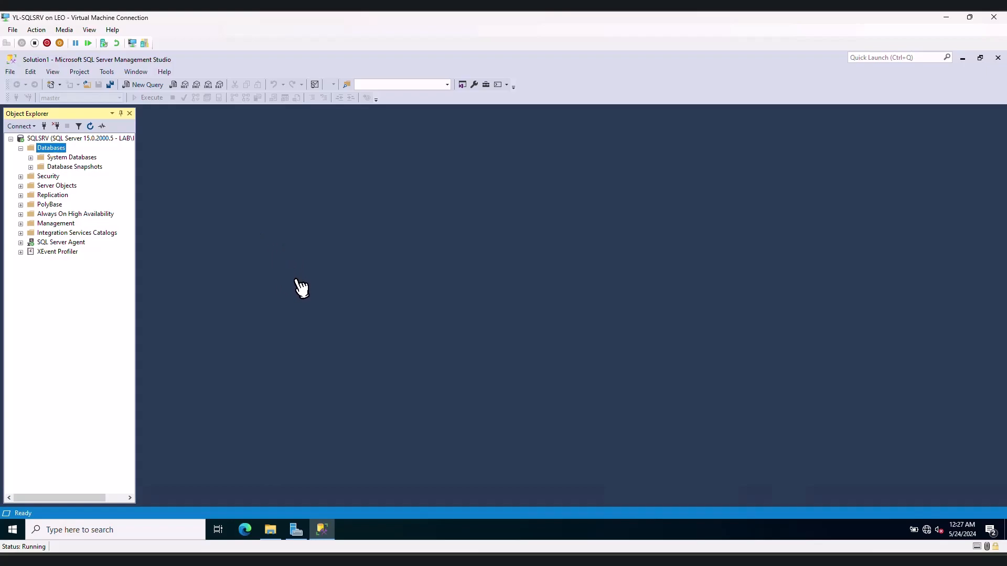
click(998, 59)
drag(670, 184, 413, 419)
drag(454, 450, 844, 190)
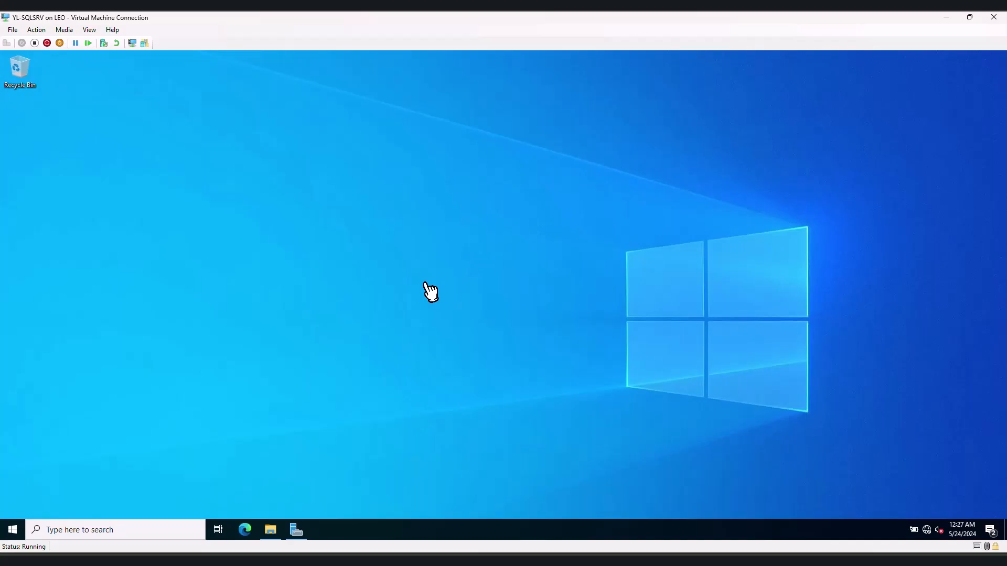
Run the SQLServerReportingServices installer from the Downloads folder and choose to install Reporting Services.
click(277, 528)
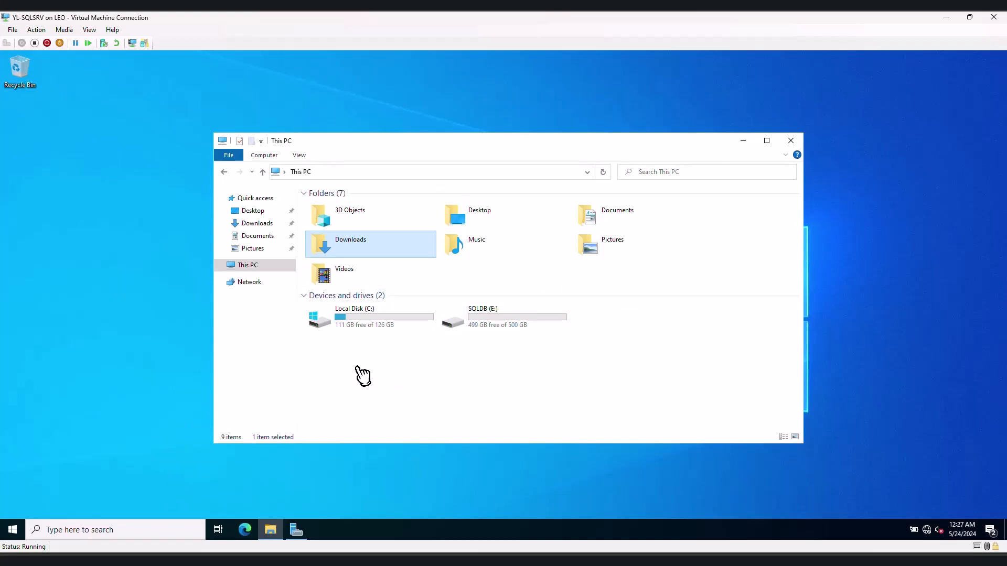
click(490, 381)
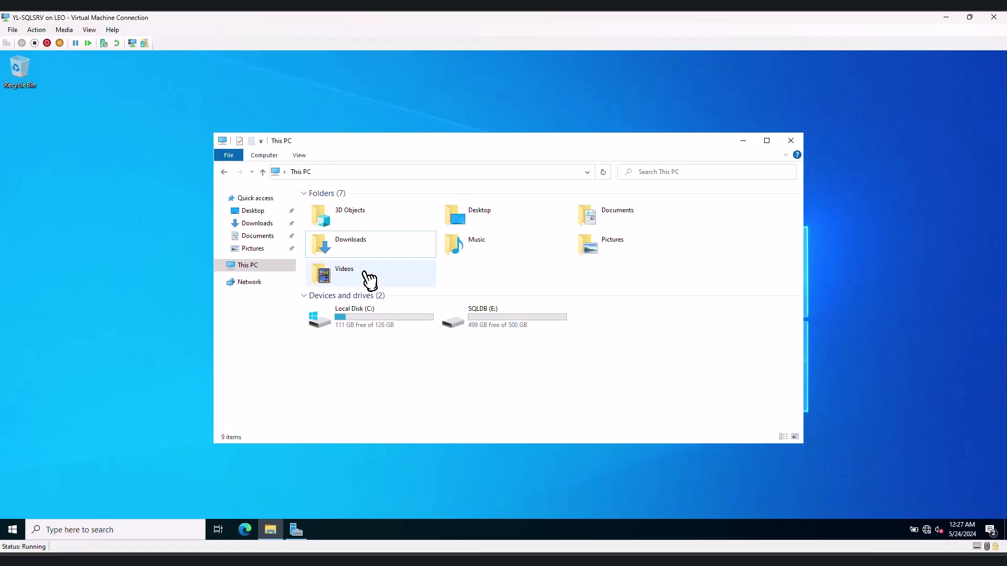
double_click(362, 252)
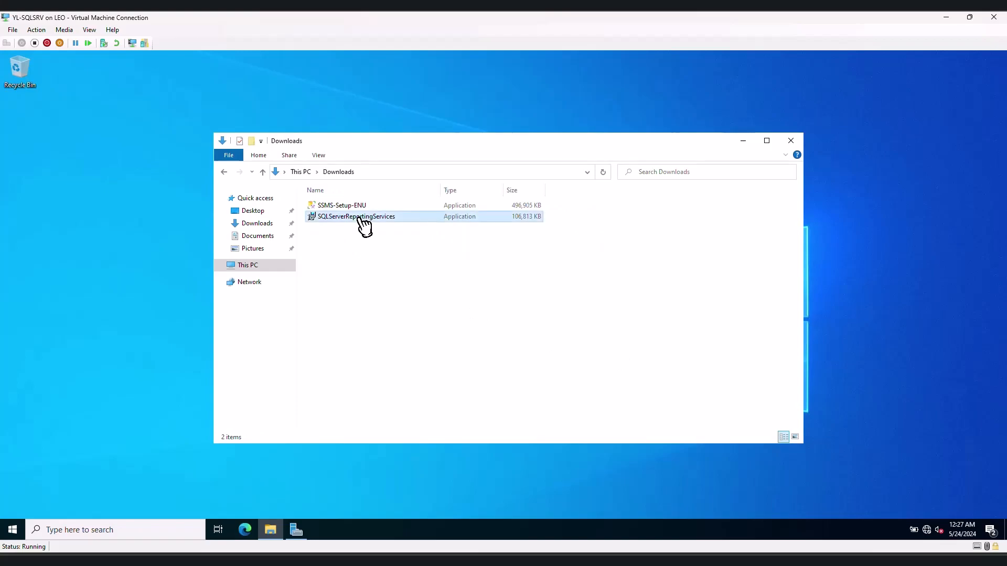
click(362, 217)
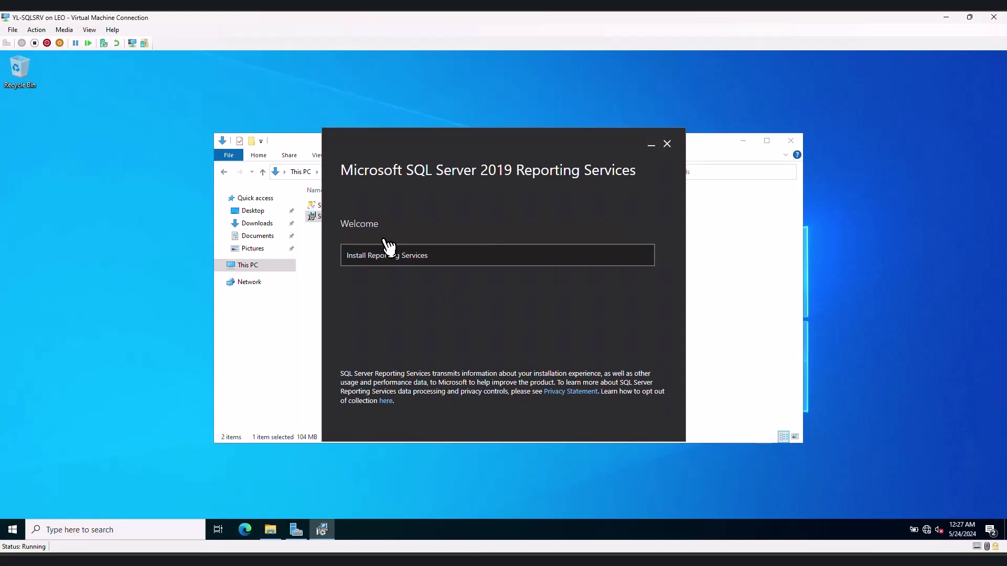
click(459, 260)
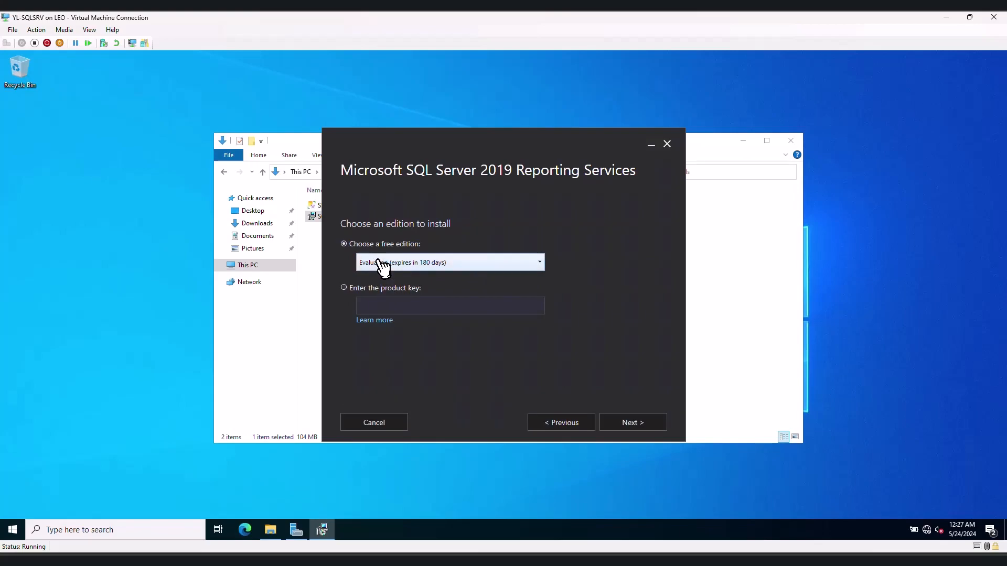
Keep the free Evaluation edition, accept the license terms and choose to install Reporting Services only.
click(483, 265)
click(573, 243)
click(632, 425)
click(417, 386)
click(632, 427)
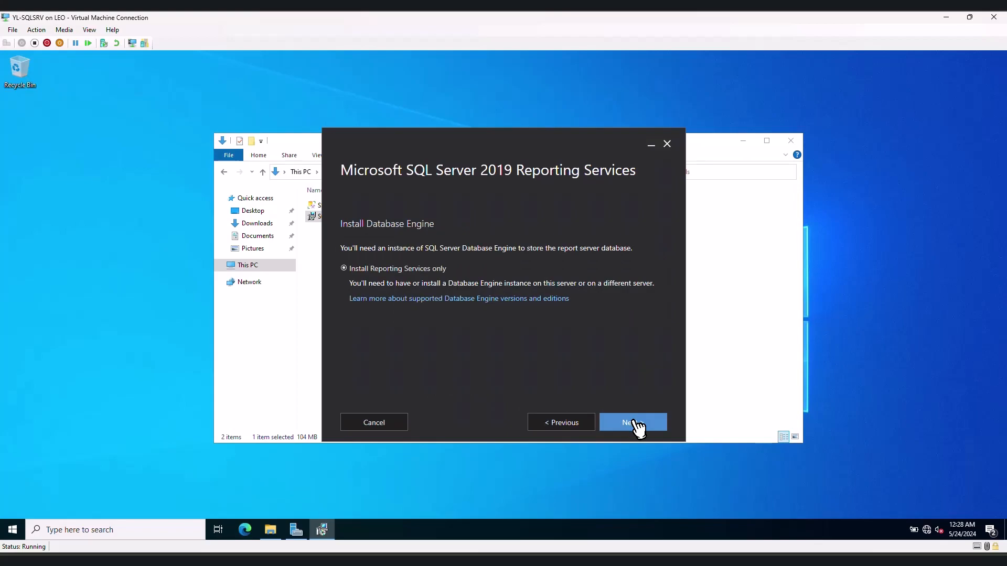
click(633, 424)
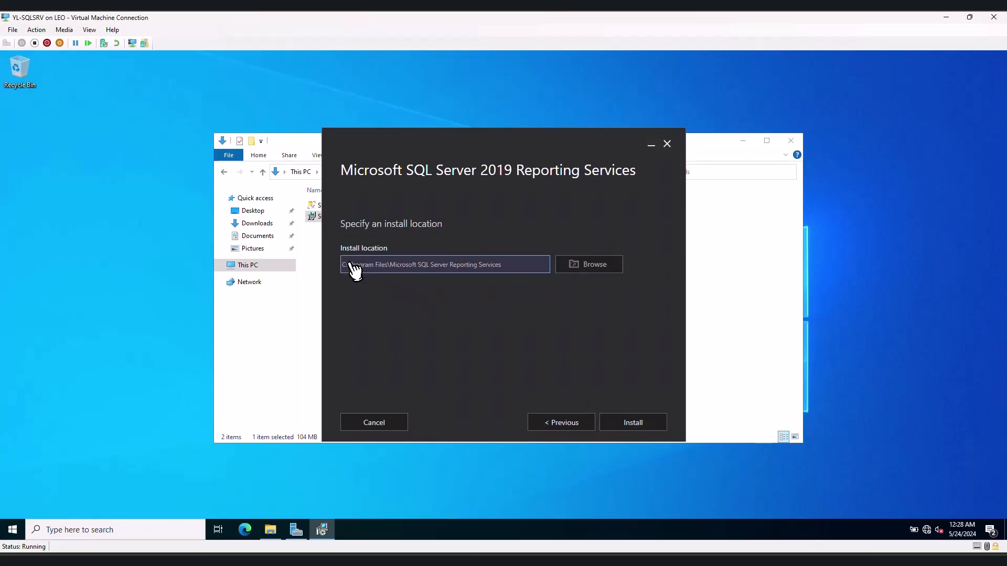
Change the install location to the E: drive, start the Reporting Services installation and allow it to make changes.
click(345, 265)
key(Delete)
text(E)
click(624, 428)
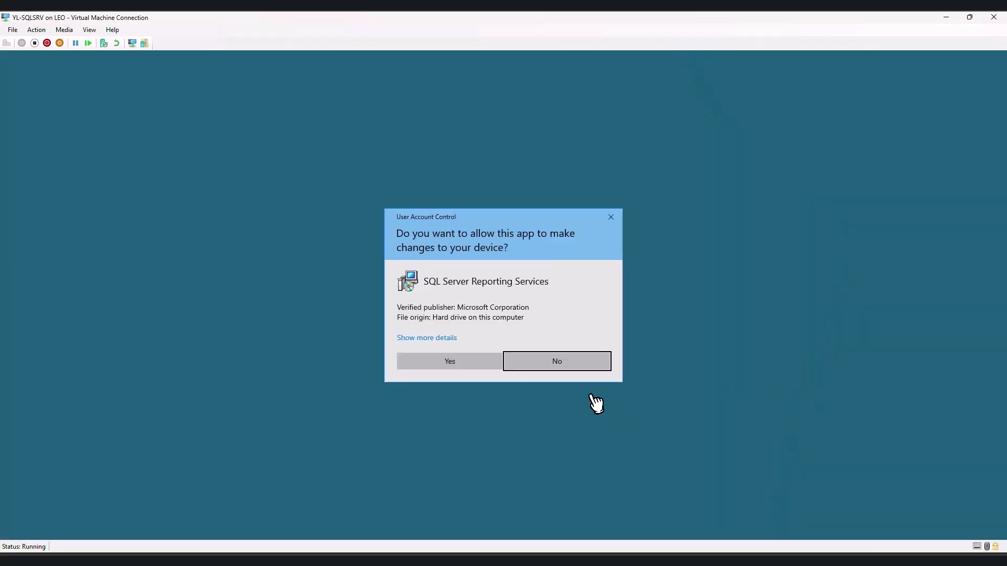
click(449, 361)
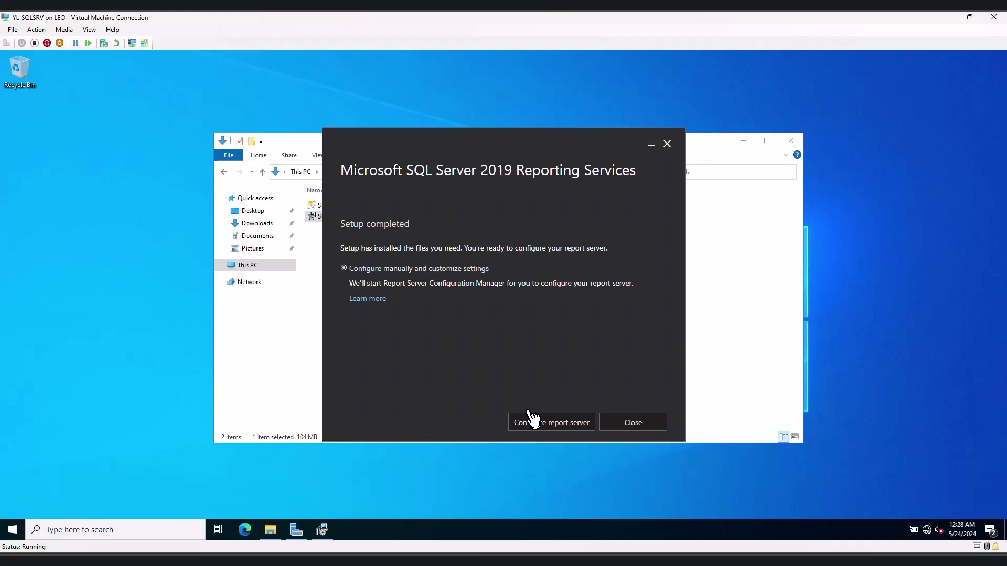
Launch Report Server Configuration Manager from the finished setup and connect to the SSRS instance on SQLSRV.
click(562, 421)
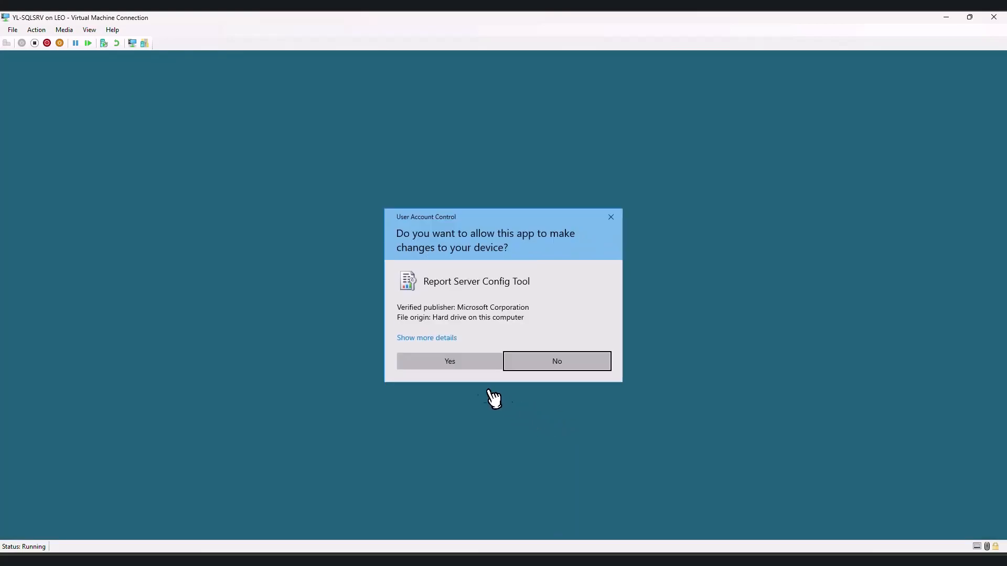
click(451, 365)
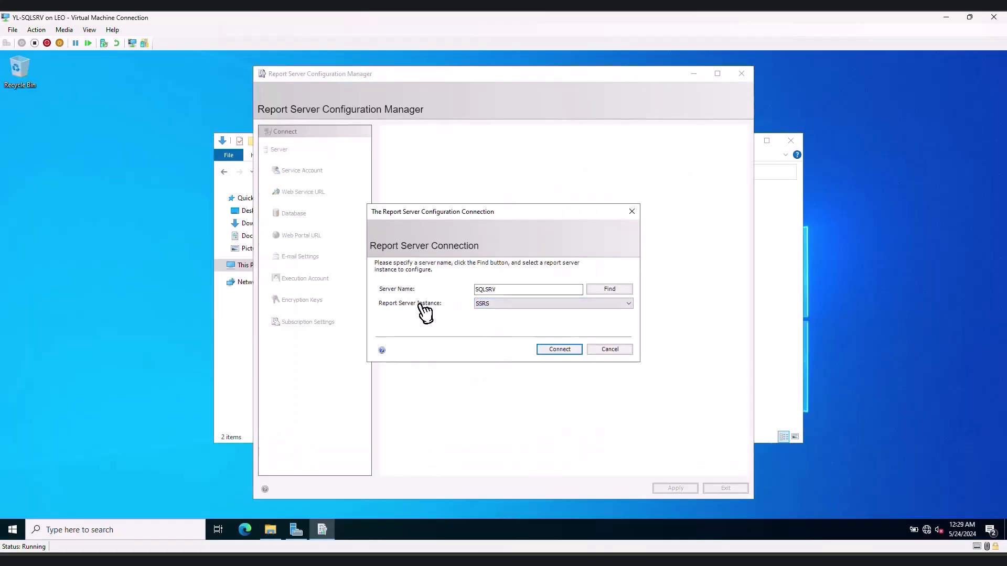
click(490, 304)
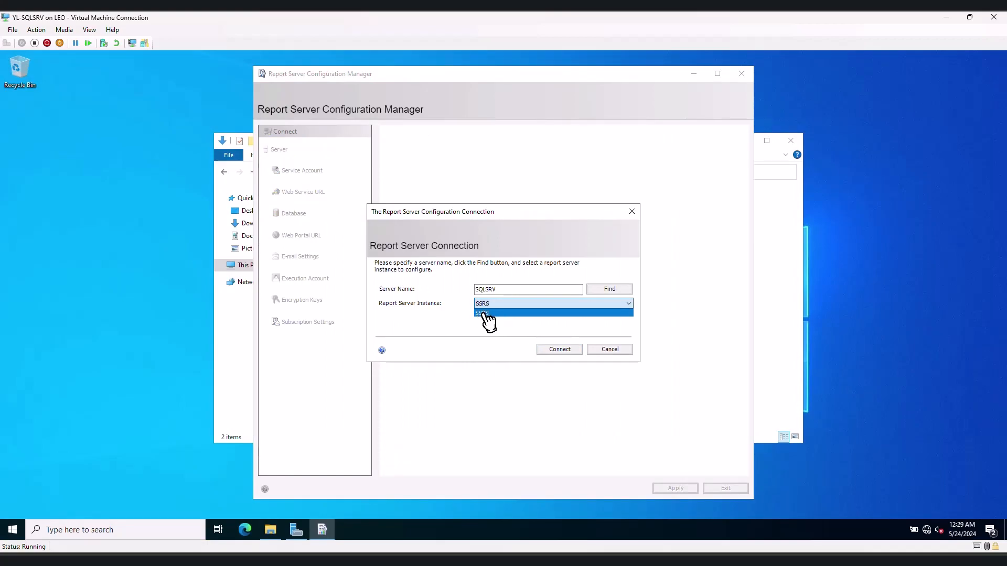
click(461, 325)
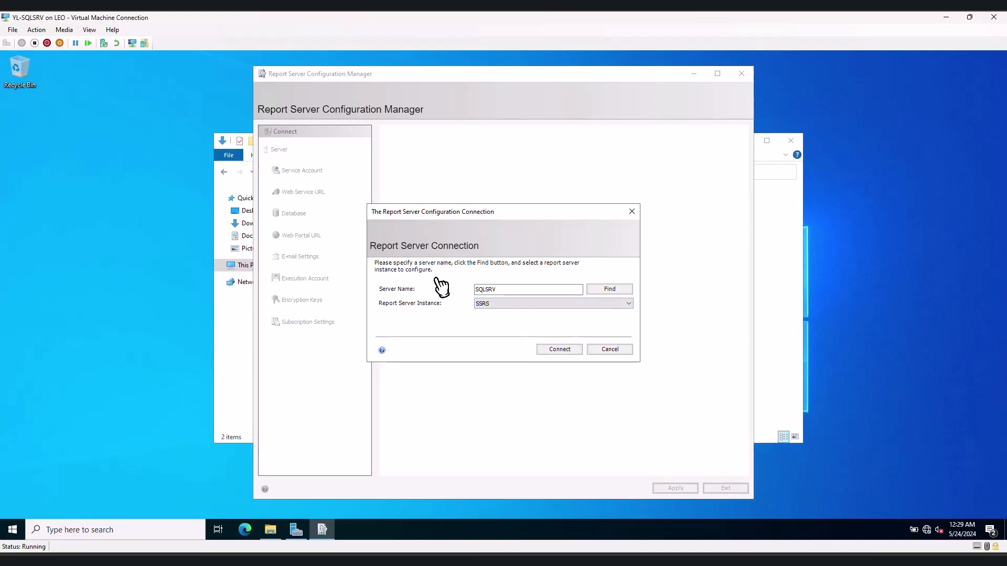
drag(499, 291, 458, 291)
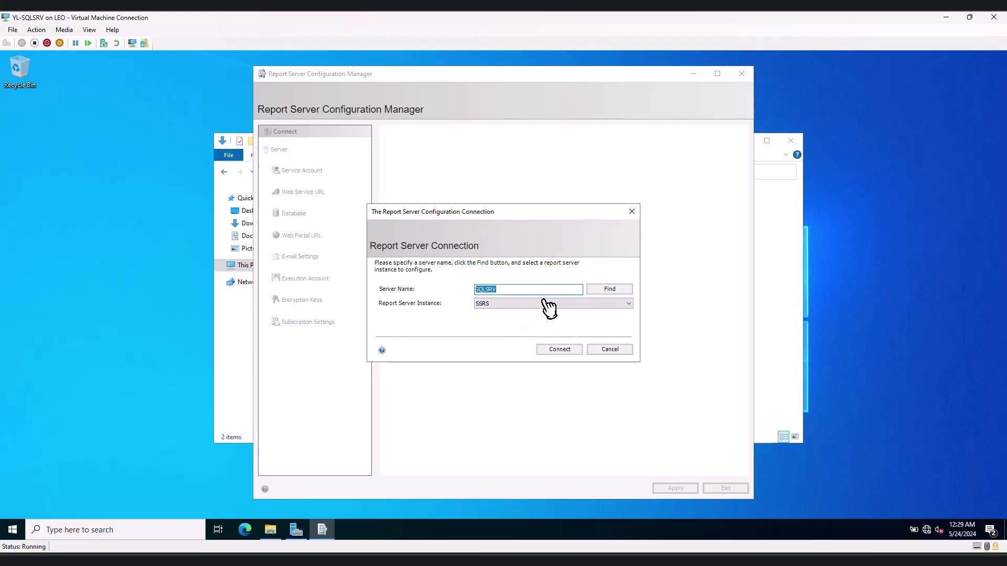
click(559, 350)
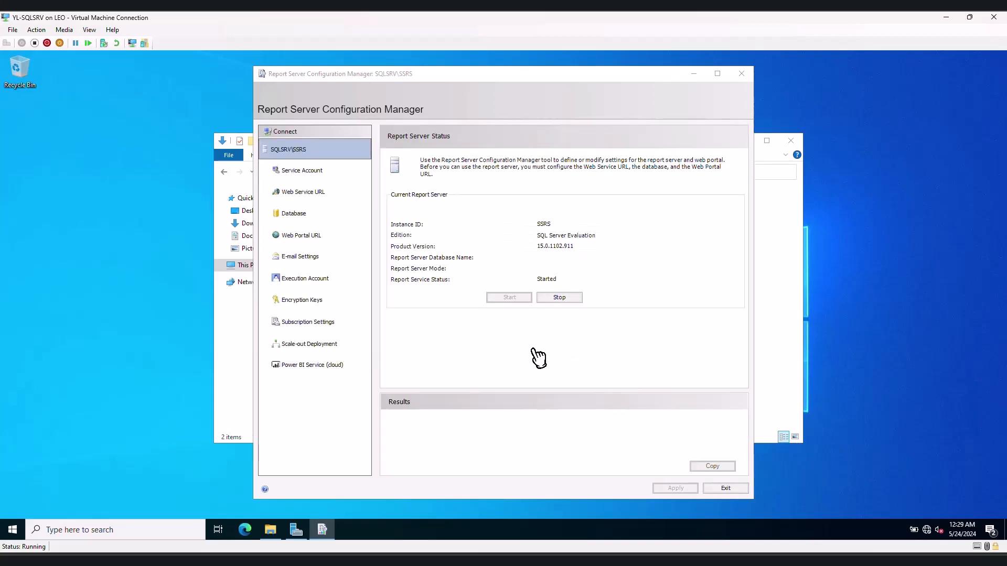
Permanently delete both installers from the Downloads folder, close its window and return to Report Server Configuration Manager.
click(782, 219)
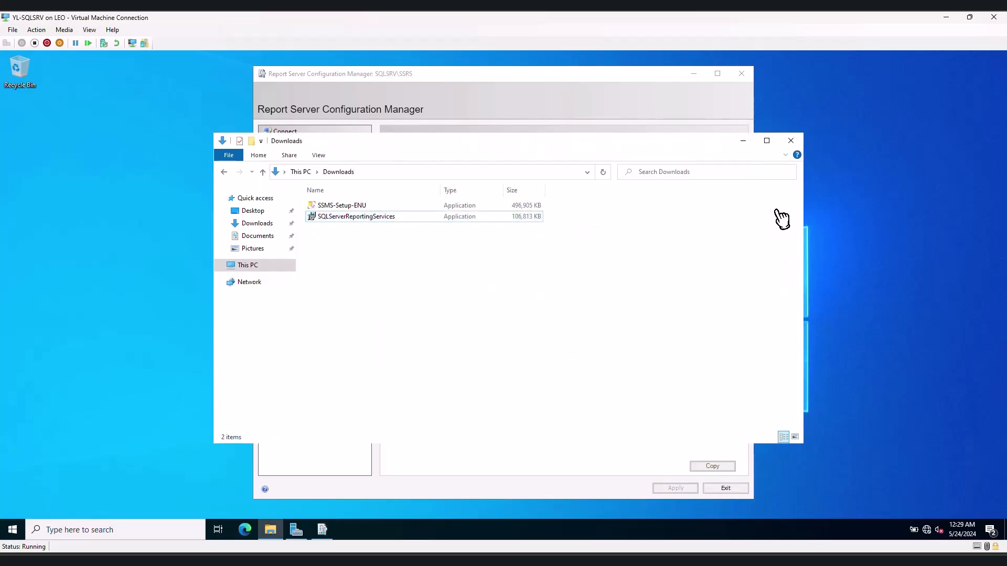
drag(430, 312, 425, 195)
key(shift+Delete)
key(Return)
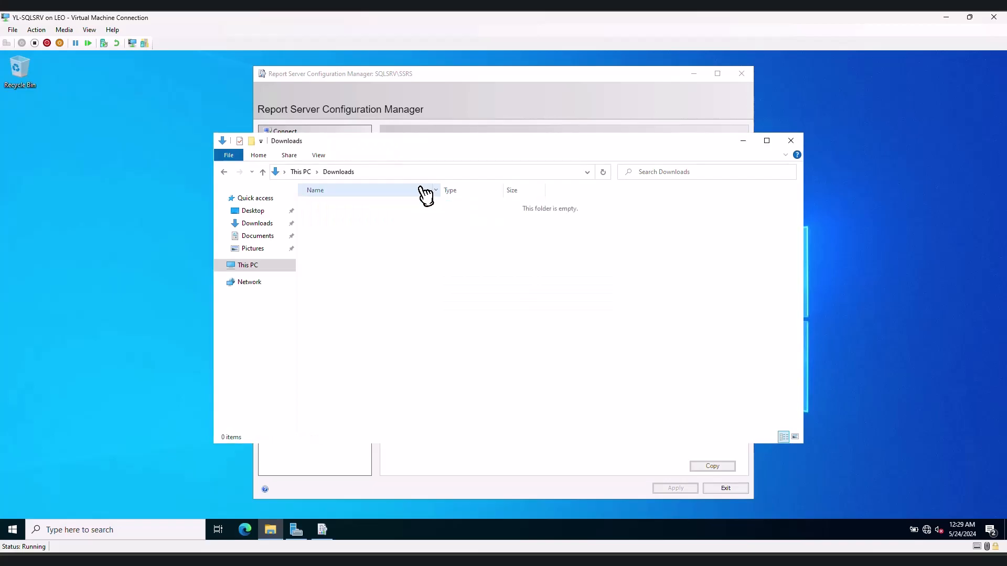
click(790, 141)
drag(361, 79, 360, 75)
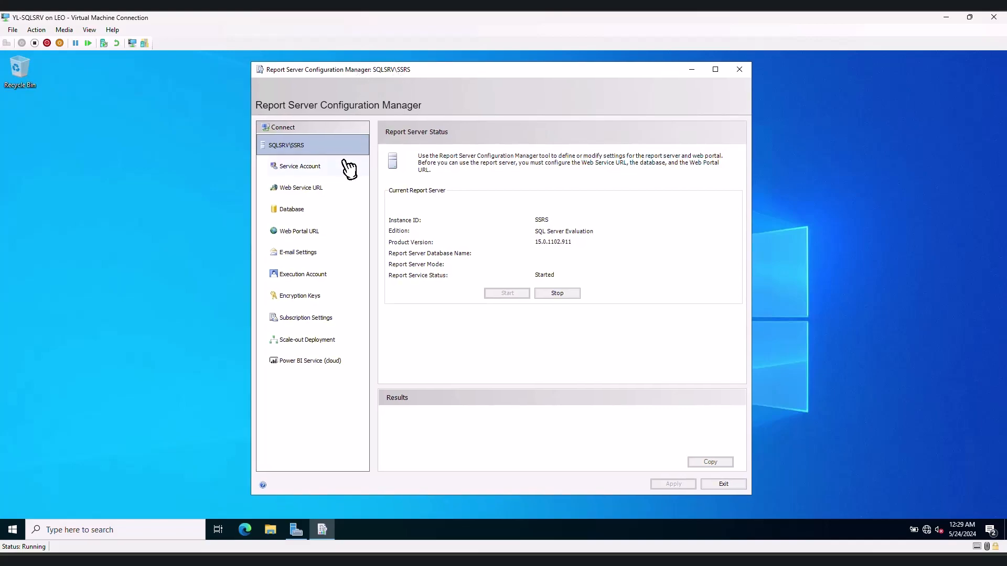
Check the service account, then apply the Web Service URL with virtual directory ReportServer, all assigned IP addresses, TCP port 80 and no HTTPS certificate.
click(301, 166)
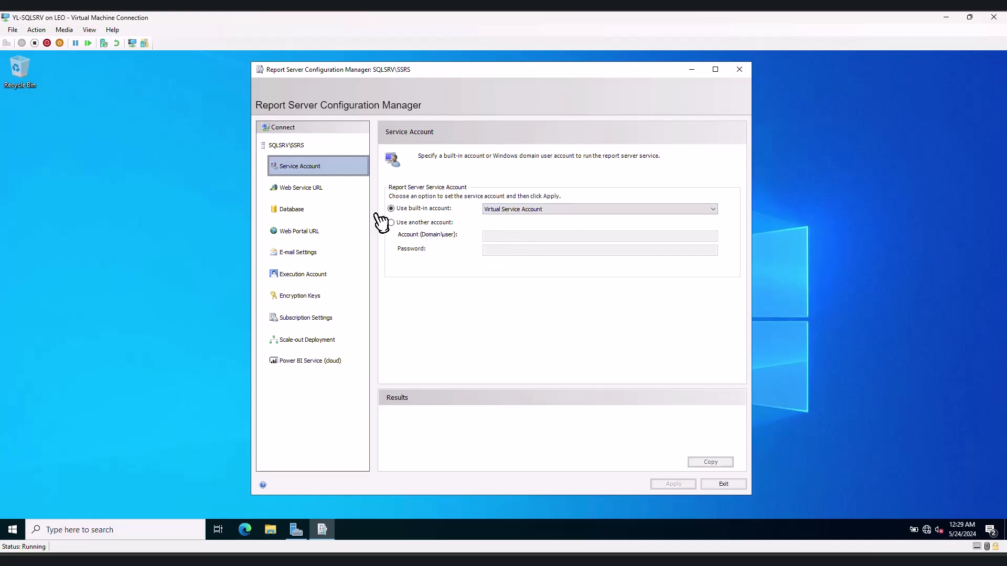
click(315, 195)
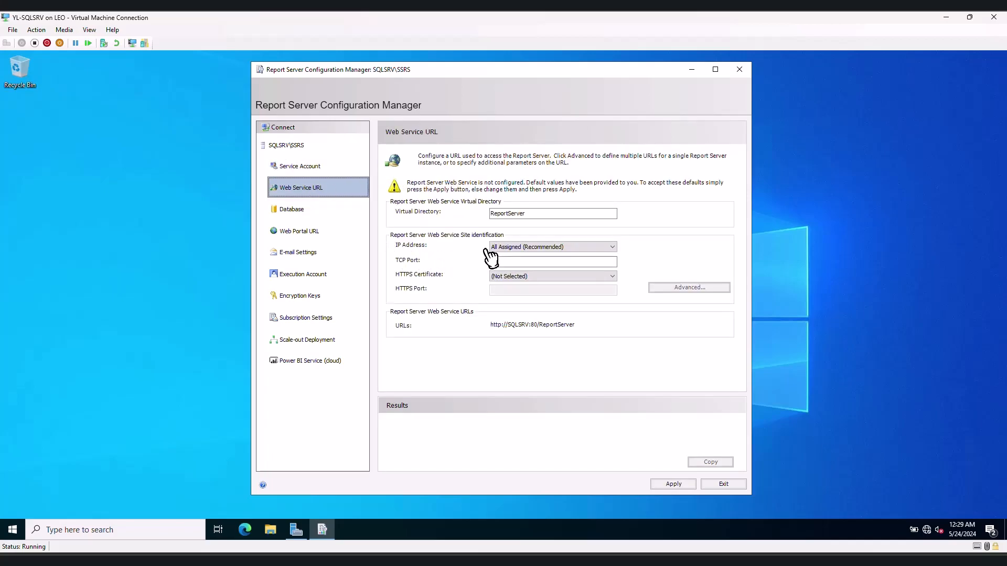
double_click(506, 263)
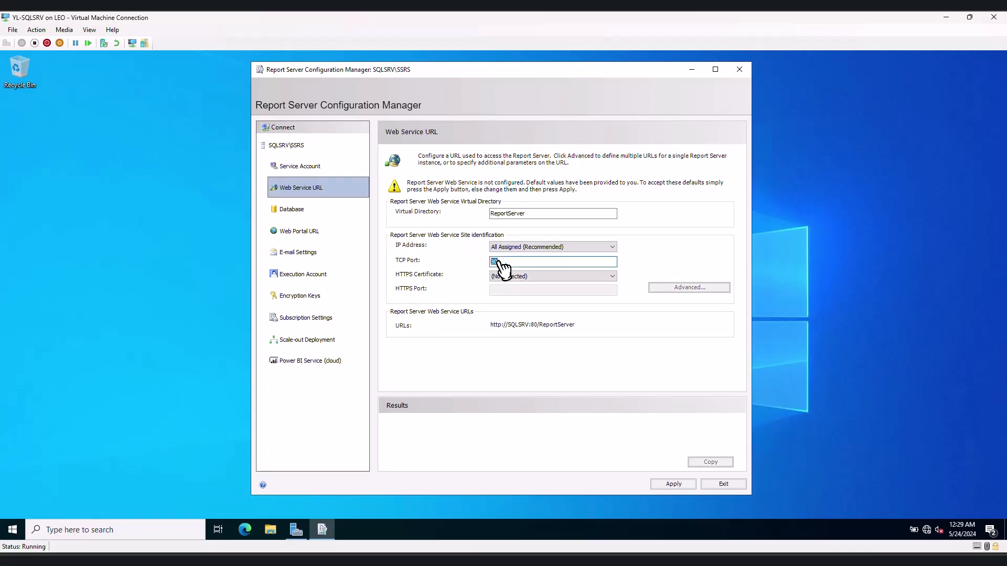
click(522, 247)
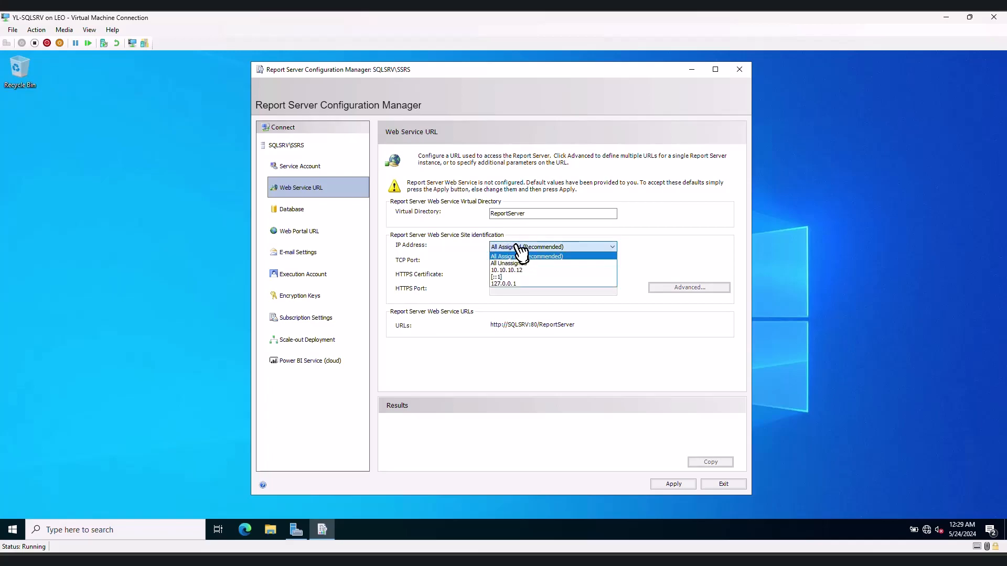
click(520, 248)
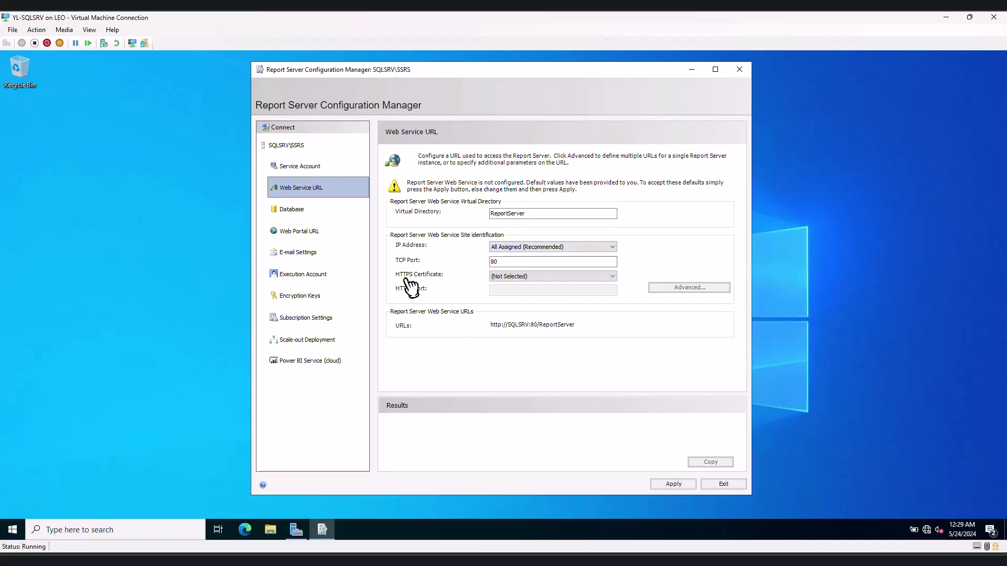
click(524, 277)
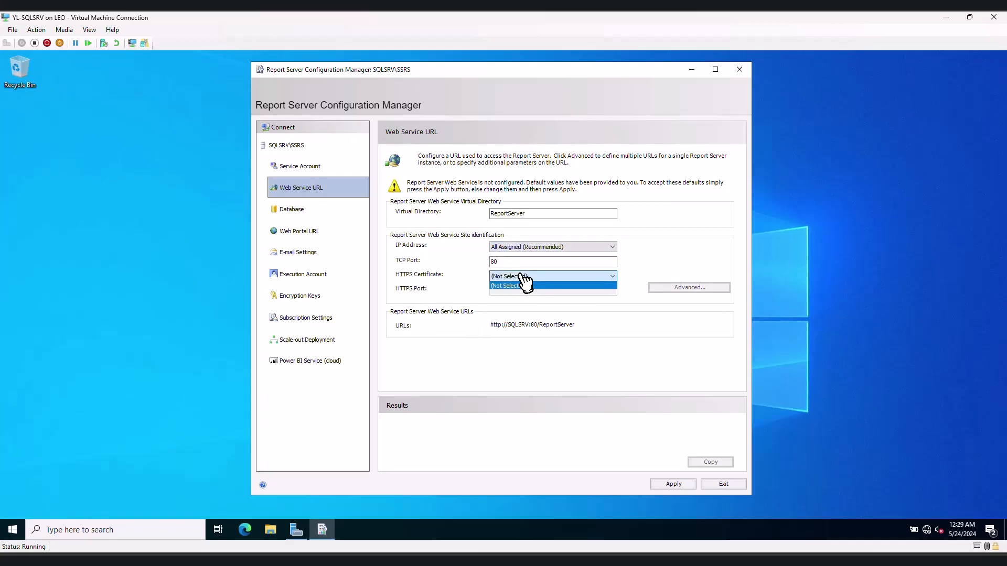
click(455, 299)
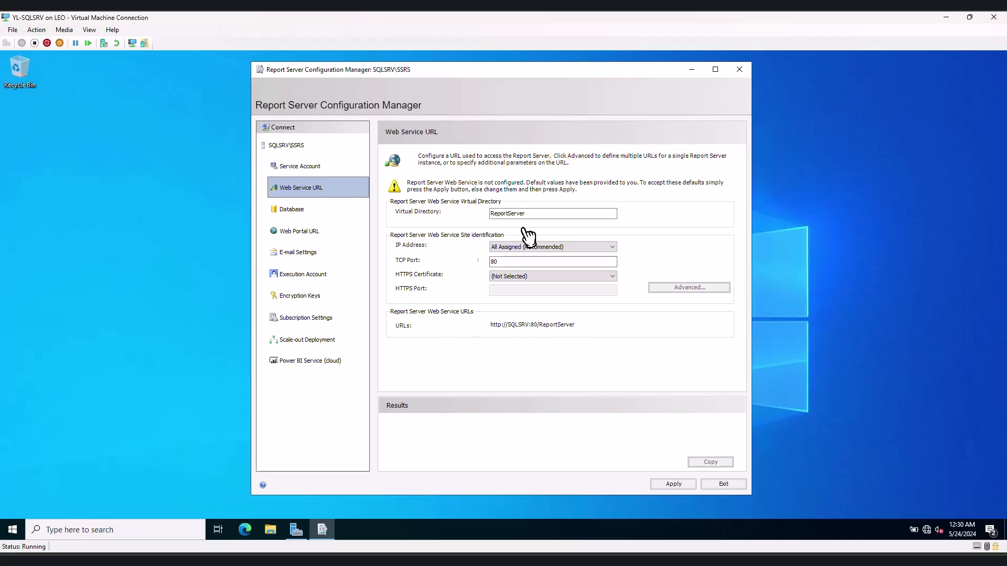
click(665, 484)
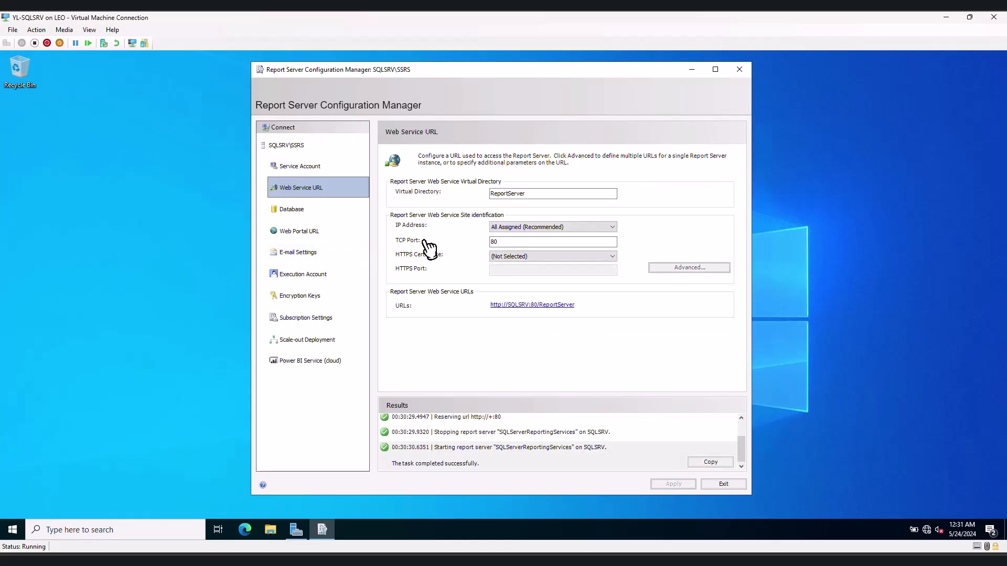
Start creating a new report server database on SQLSRV, connecting with the current user's integrated security.
click(306, 215)
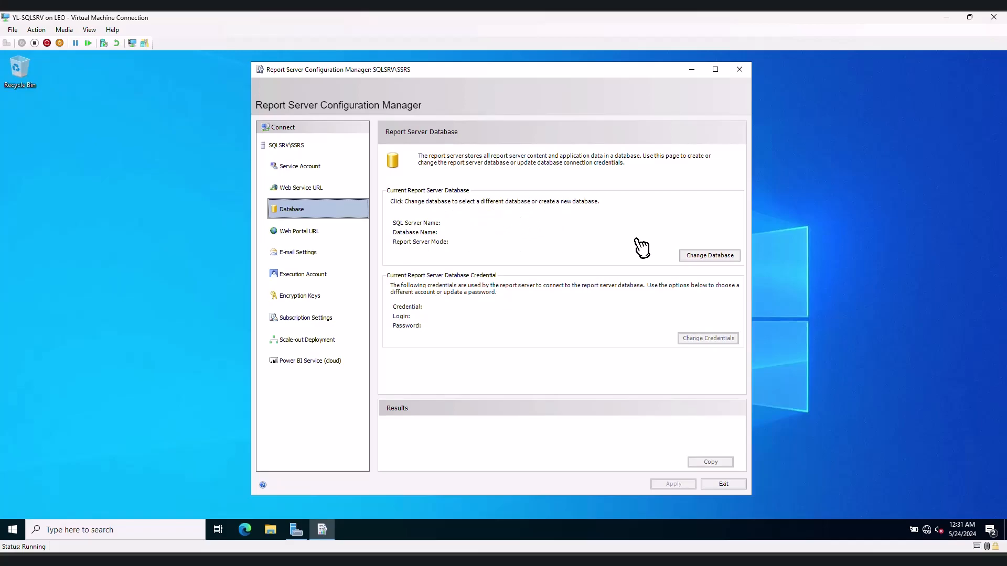
click(709, 257)
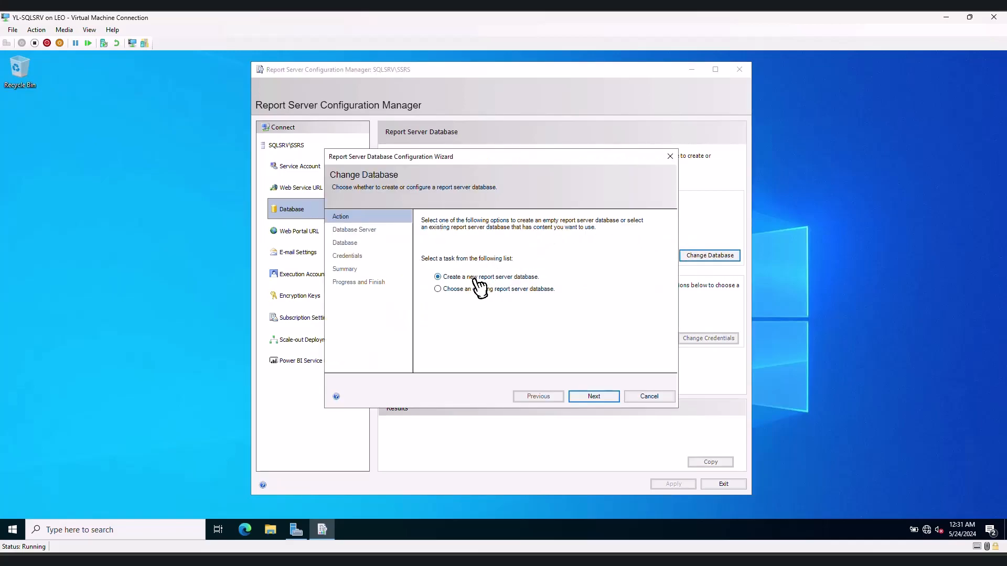
click(584, 401)
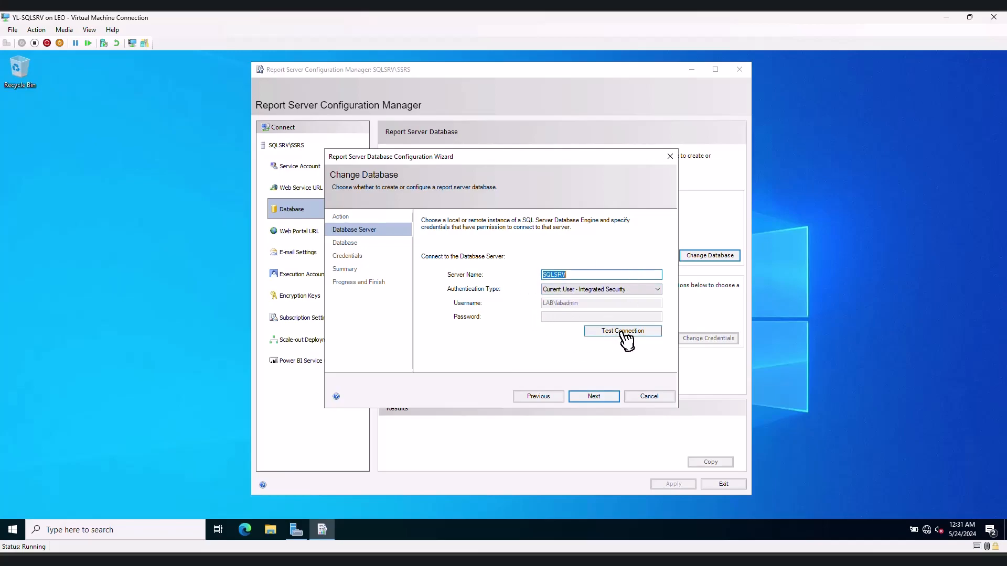
click(597, 396)
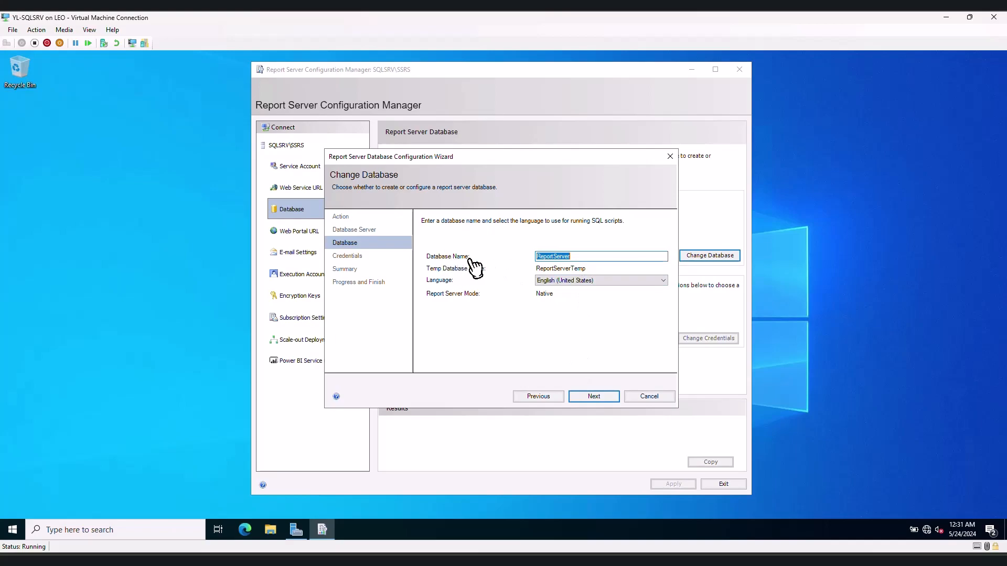
Create the report server database named ReportServer in English (United States), using Service Credentials for the report server connection, and finish the wizard.
click(553, 257)
click(579, 260)
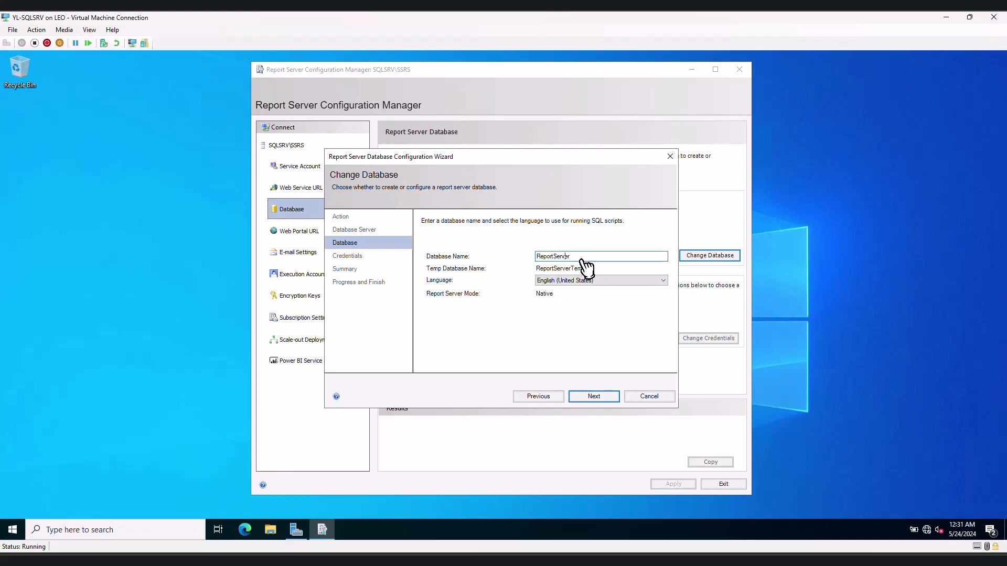
click(591, 398)
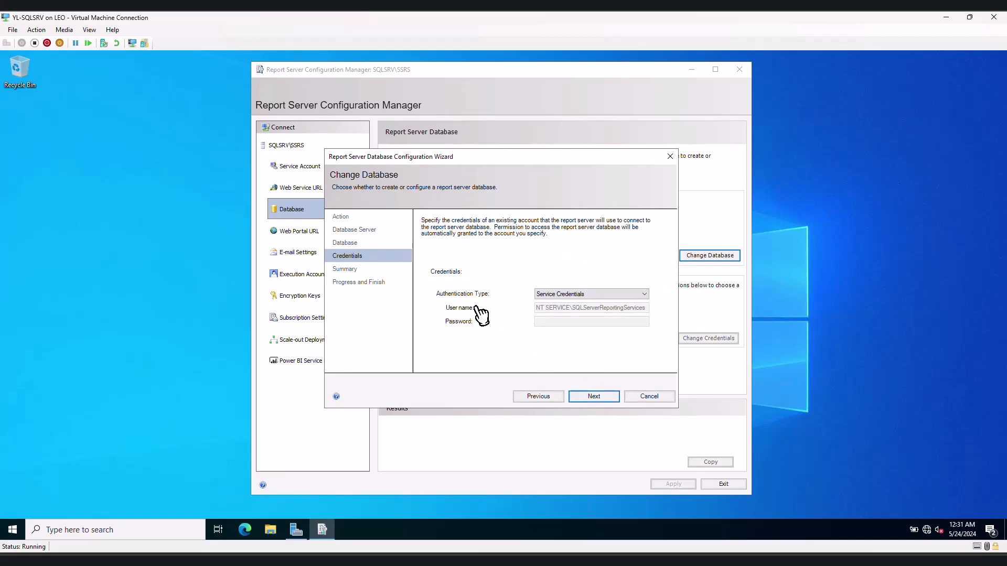
click(646, 294)
click(648, 295)
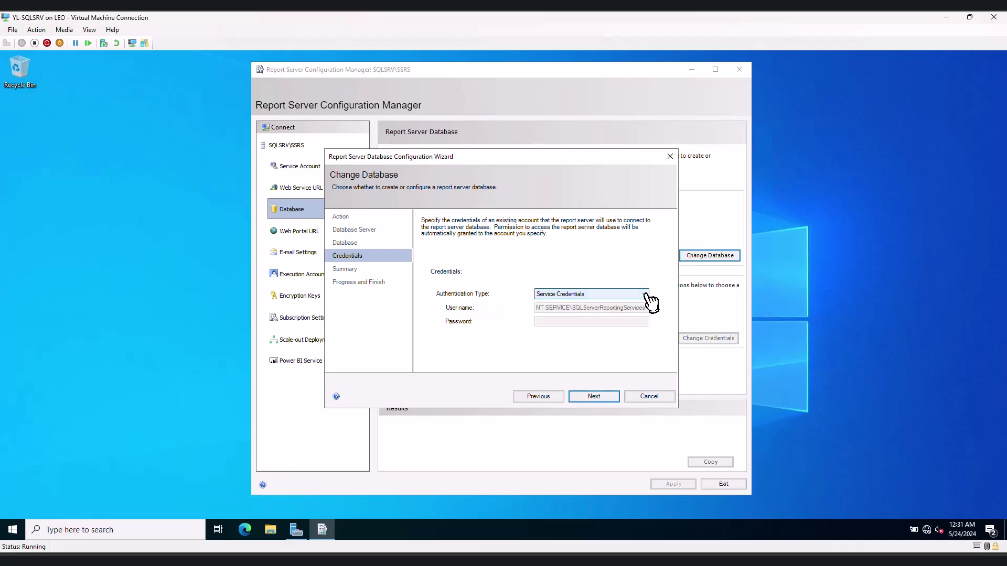
click(587, 400)
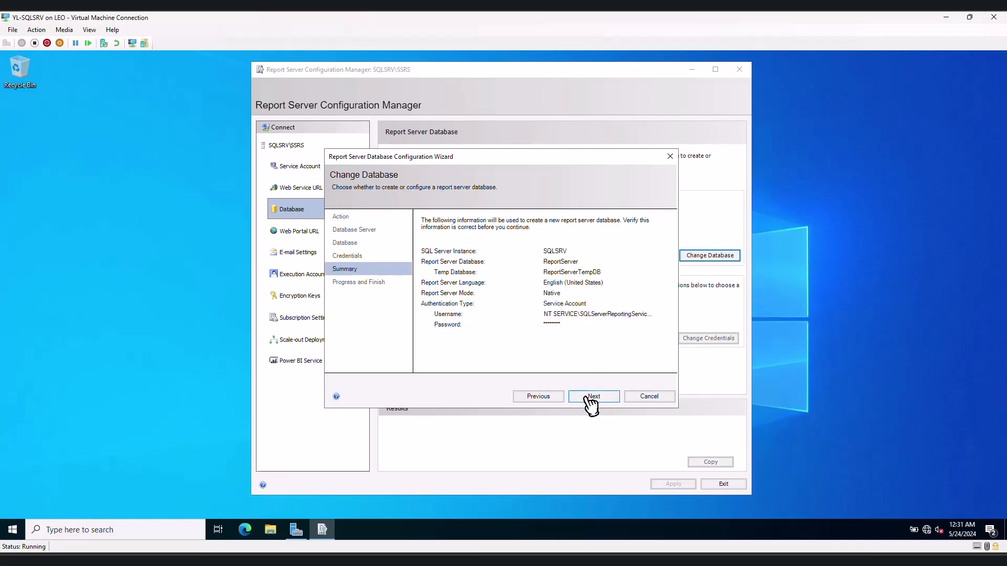
click(586, 398)
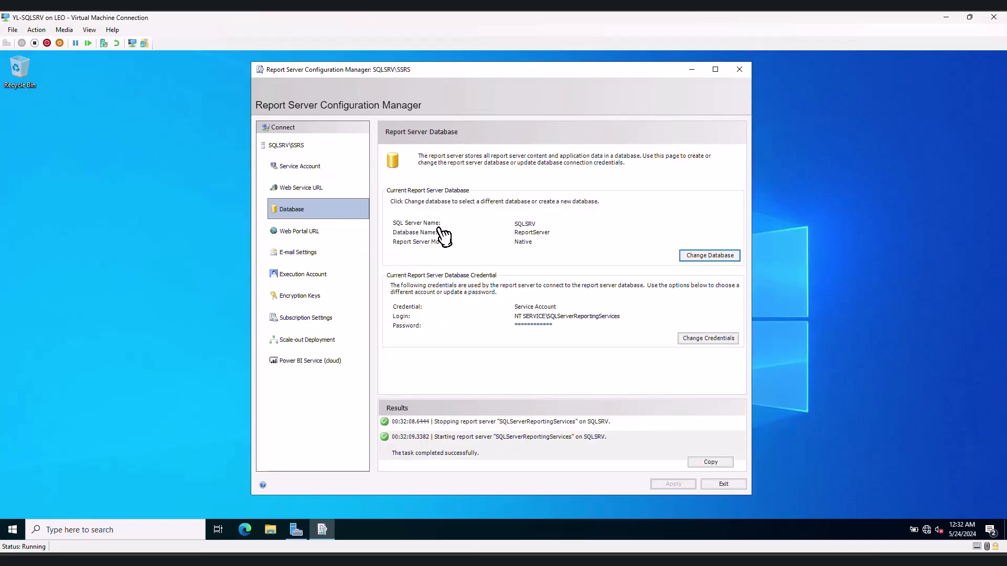
Apply the Web Portal URL with the virtual directory Reports.
click(300, 234)
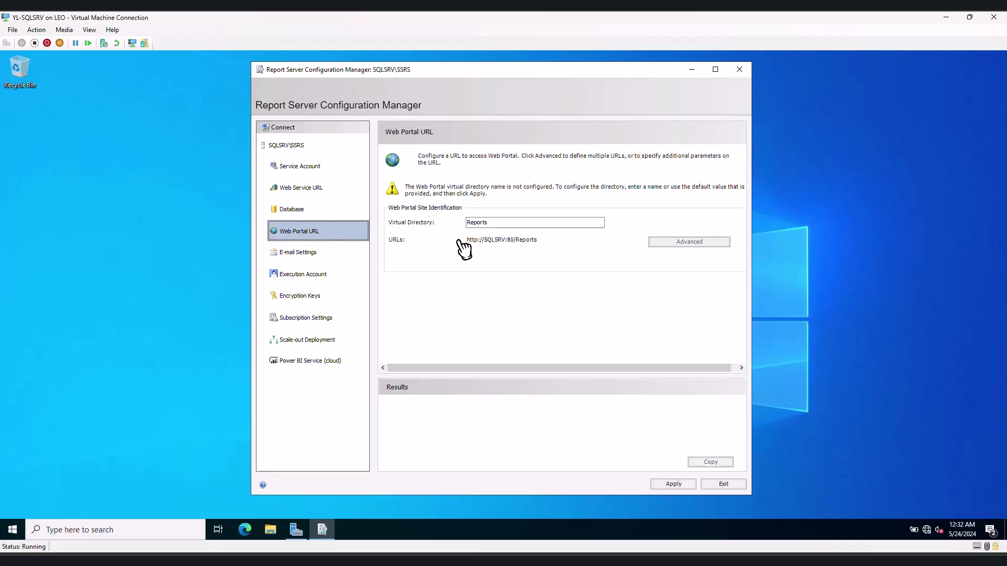
click(666, 485)
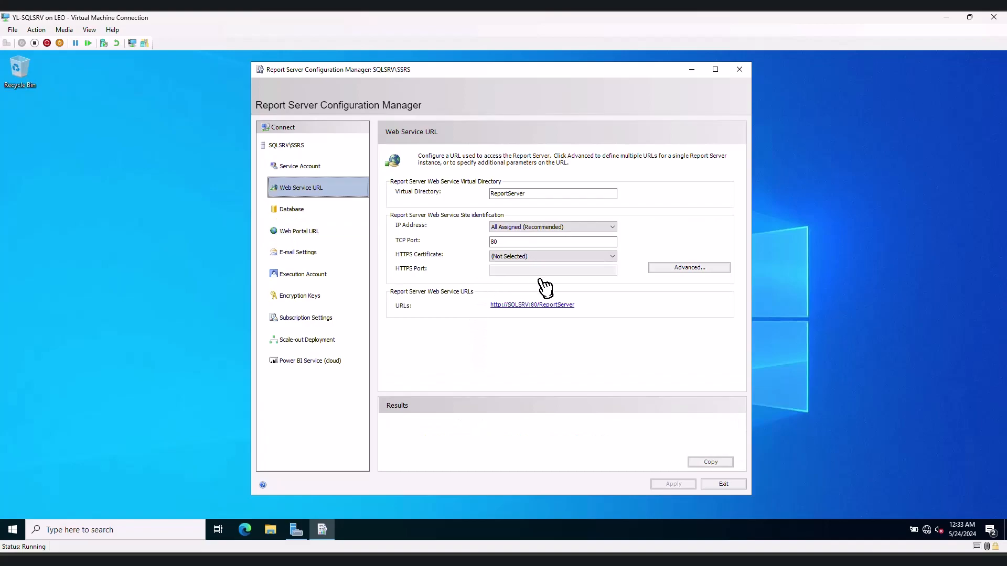
click(538, 304)
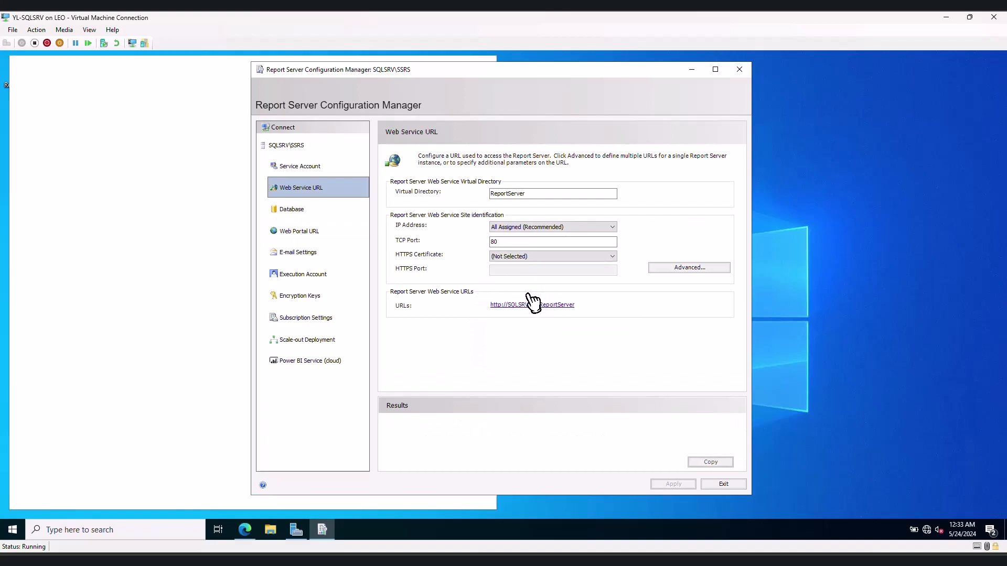
click(177, 274)
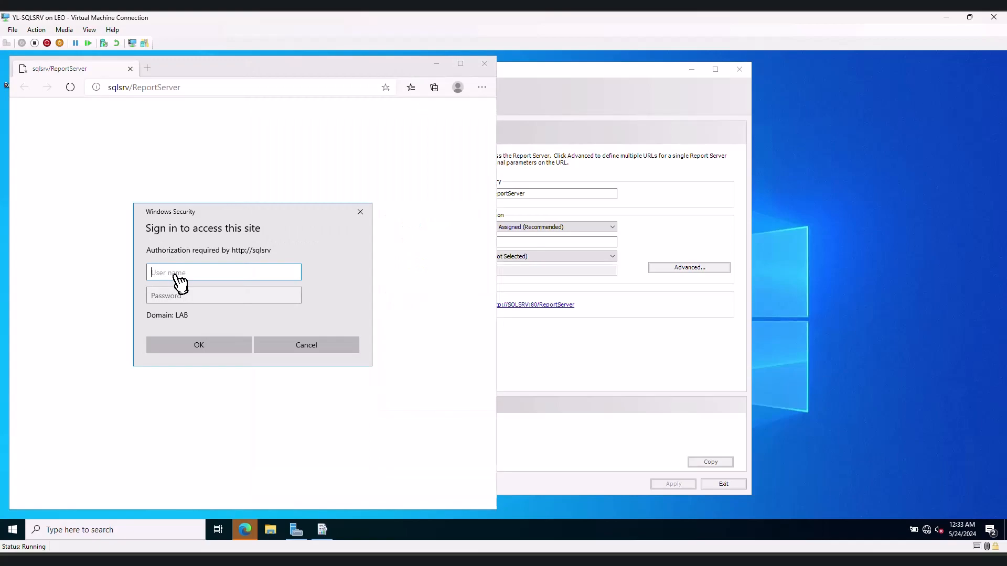
text(labadmin)
key(Tab)
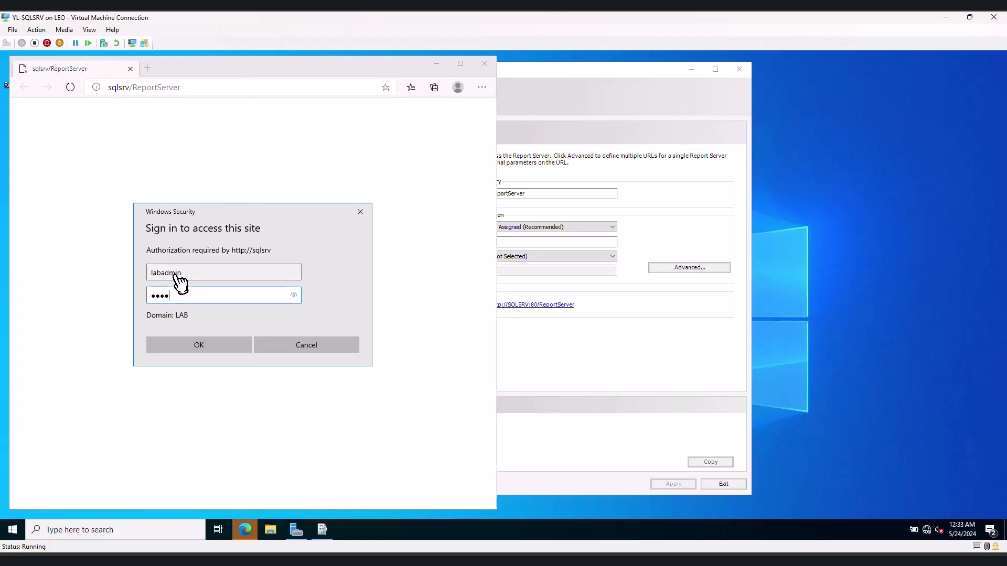
key(Return)
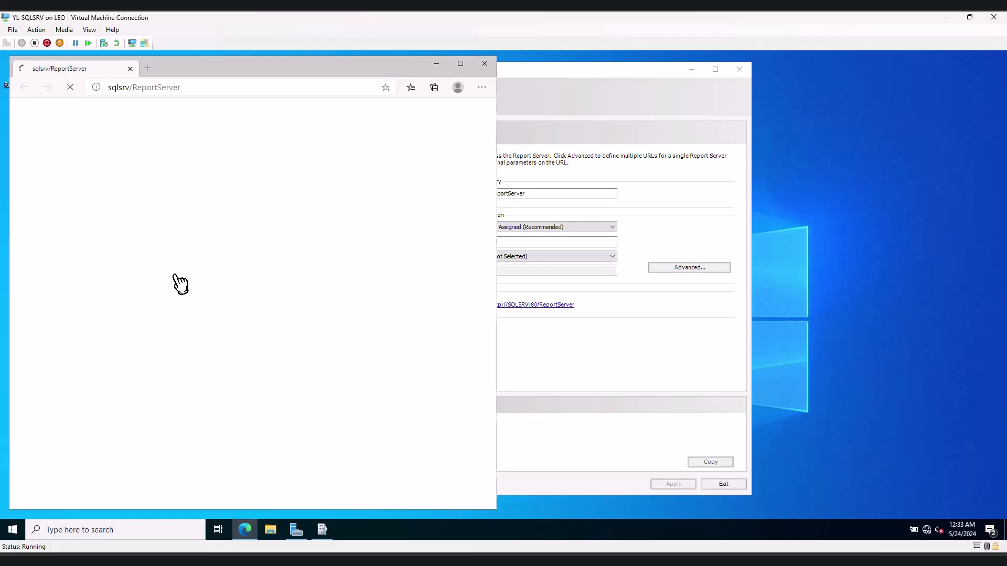
click(560, 349)
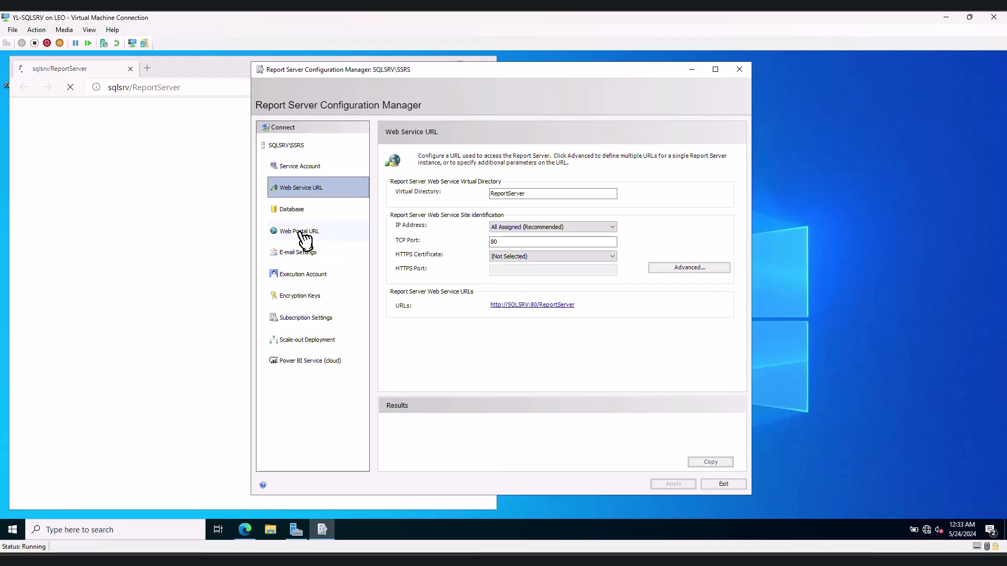
click(299, 231)
click(495, 217)
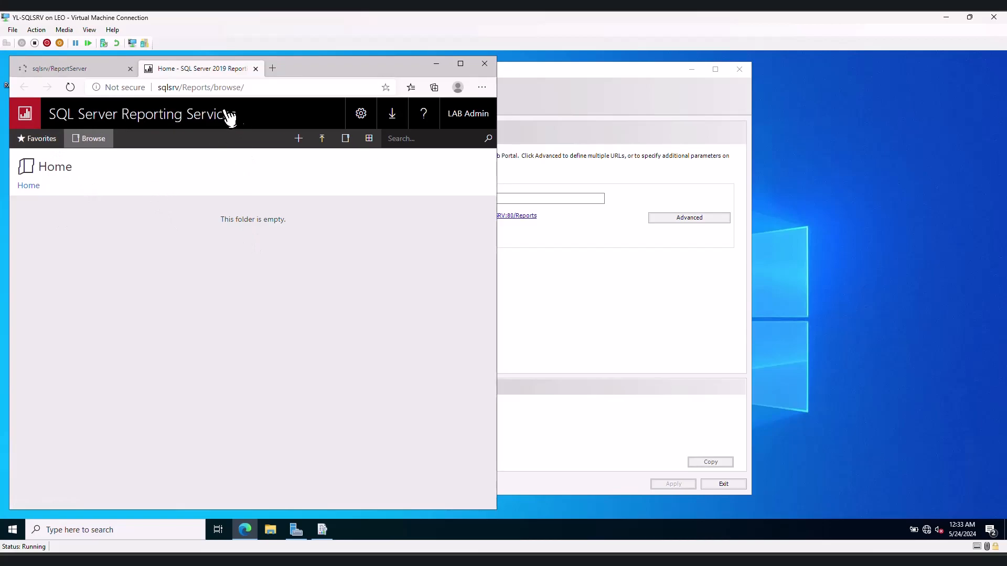
click(484, 64)
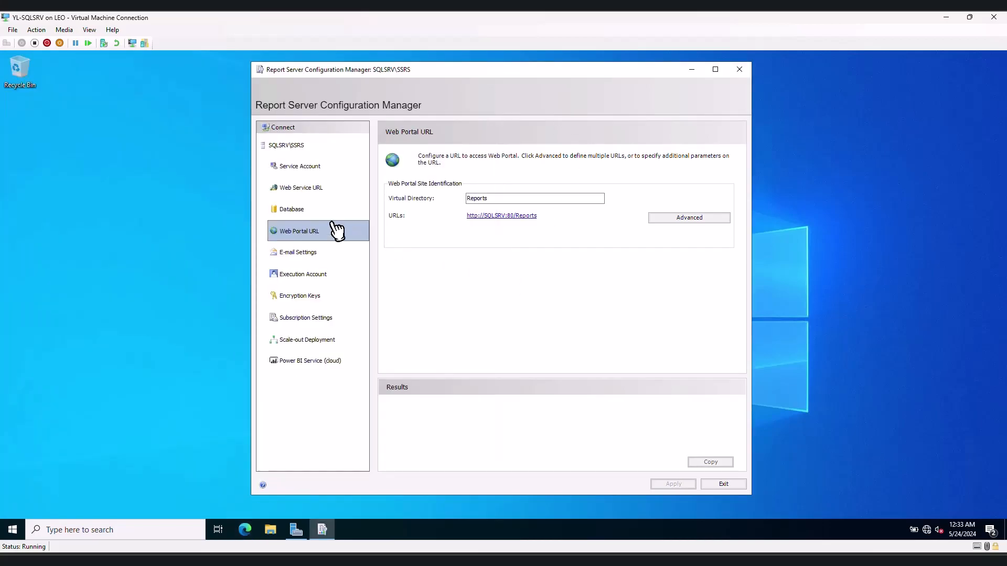
Review the report server's service account settings and close Report Server Configuration Manager.
click(307, 172)
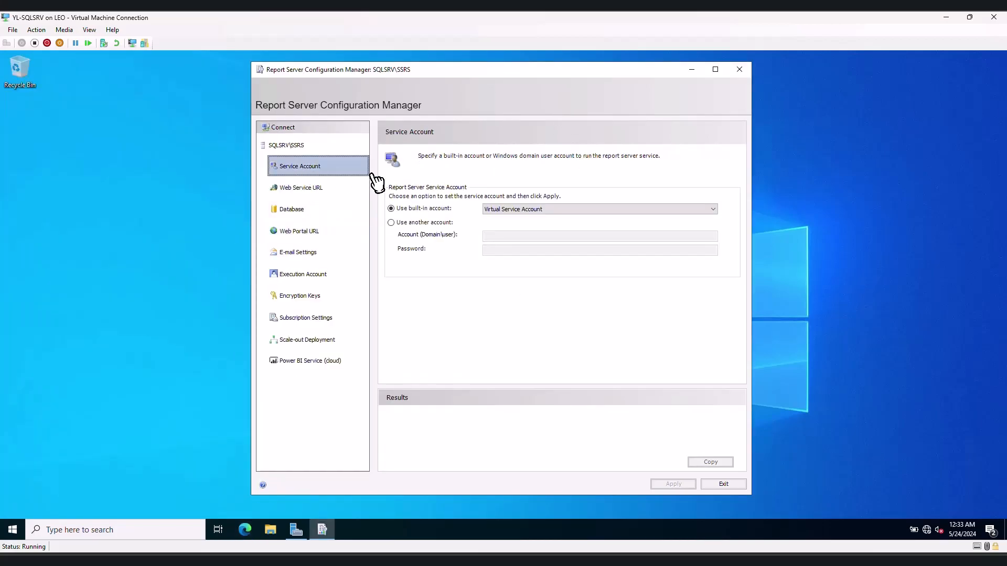
click(735, 75)
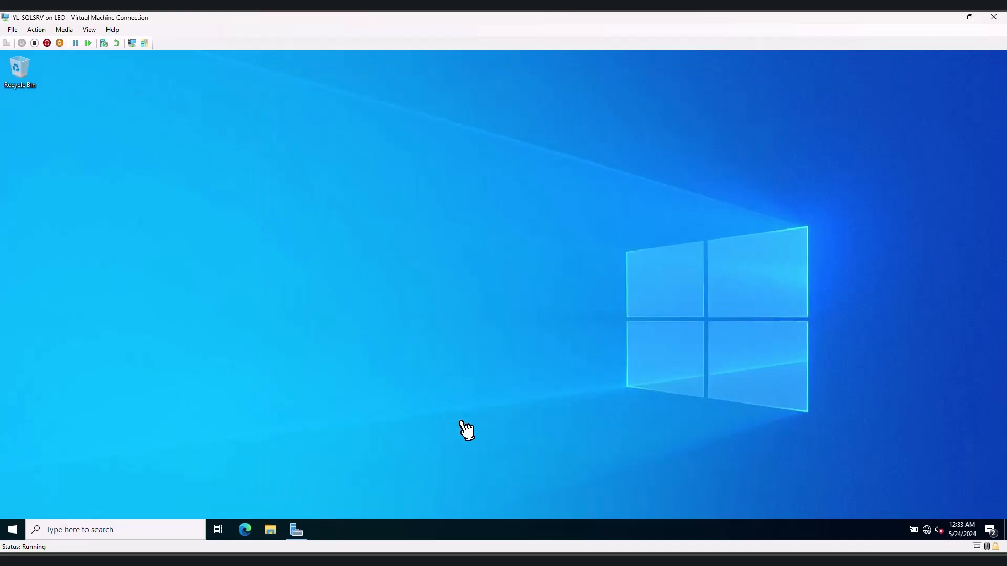